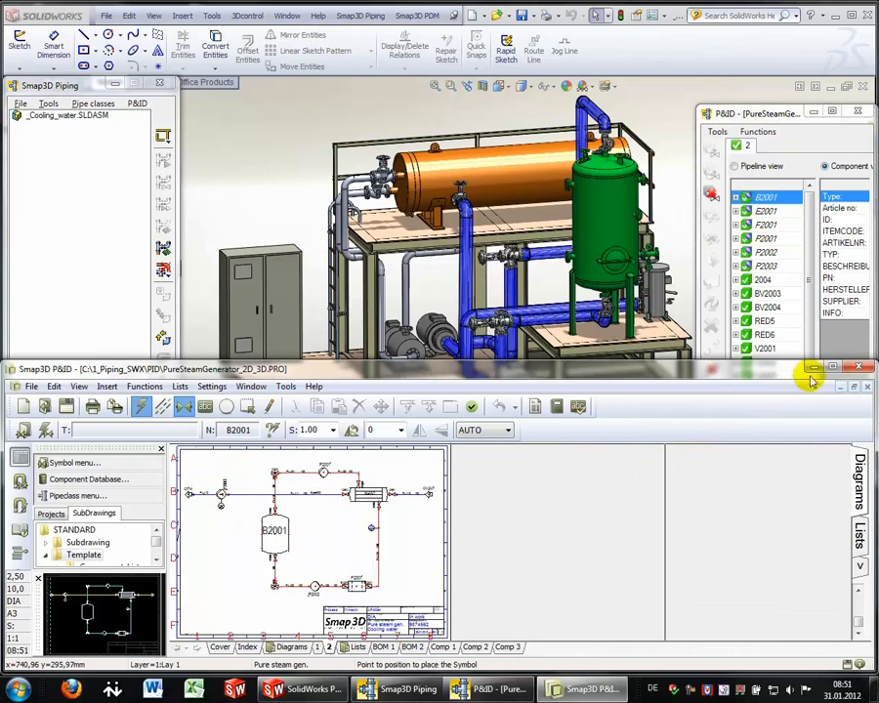
Draw a bypass line beside vessel B2001, from its upper side connection outward, down and back to its lower side connection
{"action": "left_click", "coordinate": [832, 369]}
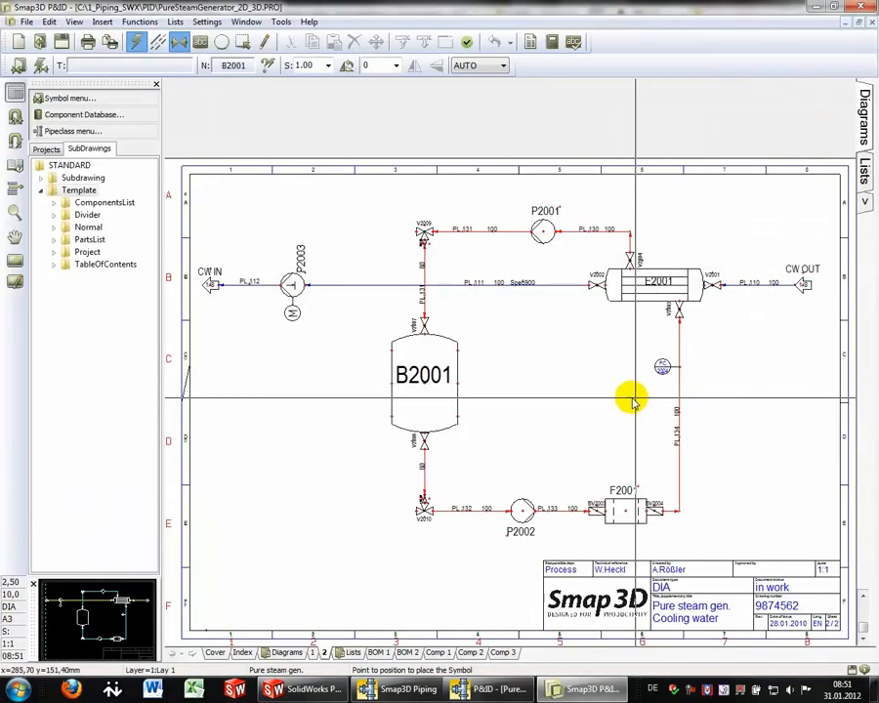
{"action": "key", "text": "l"}
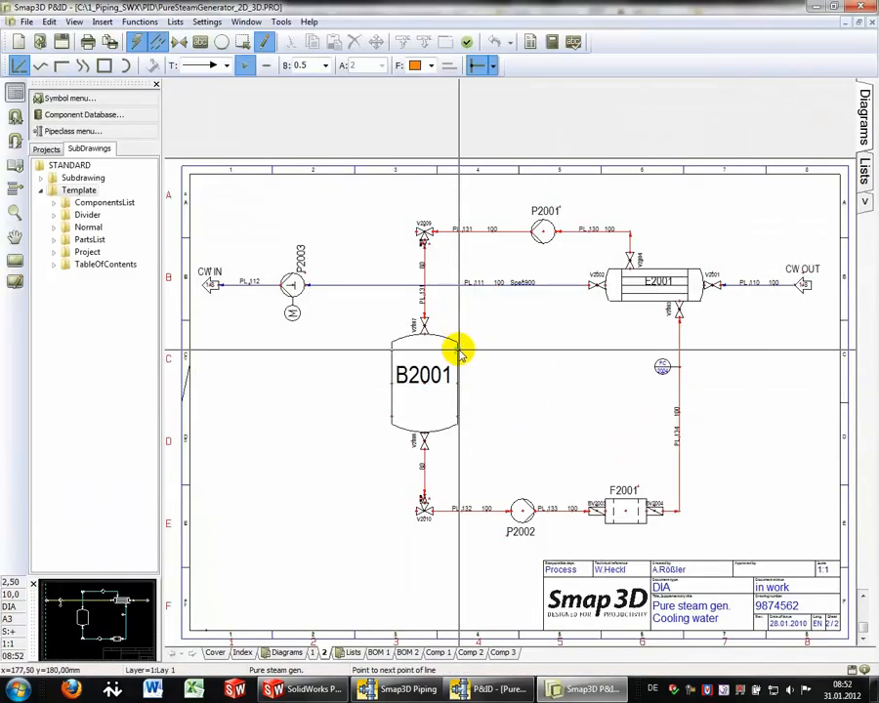
{"action": "left_click", "coordinate": [457, 351]}
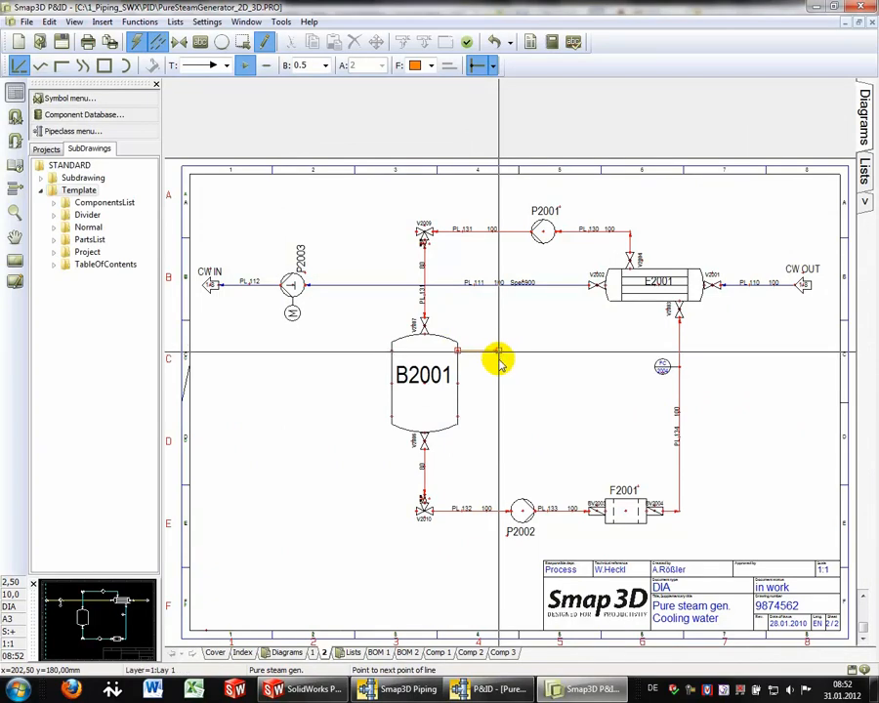
{"action": "left_click", "coordinate": [498, 351]}
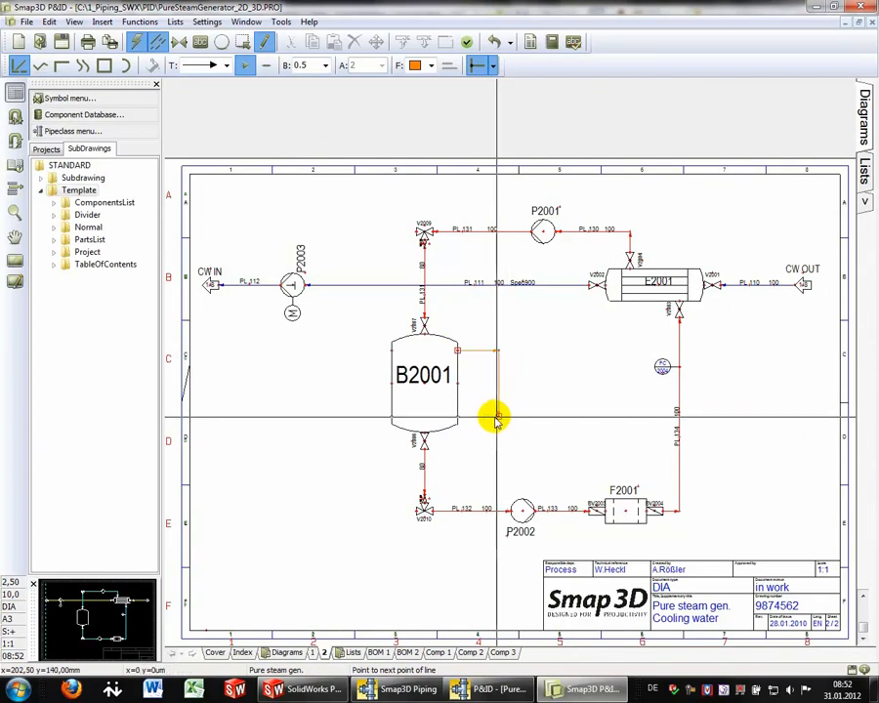
{"action": "left_click", "coordinate": [498, 417]}
{"action": "scroll", "coordinate": [477, 418], "scroll_direction": "up", "scroll_amount": 5}
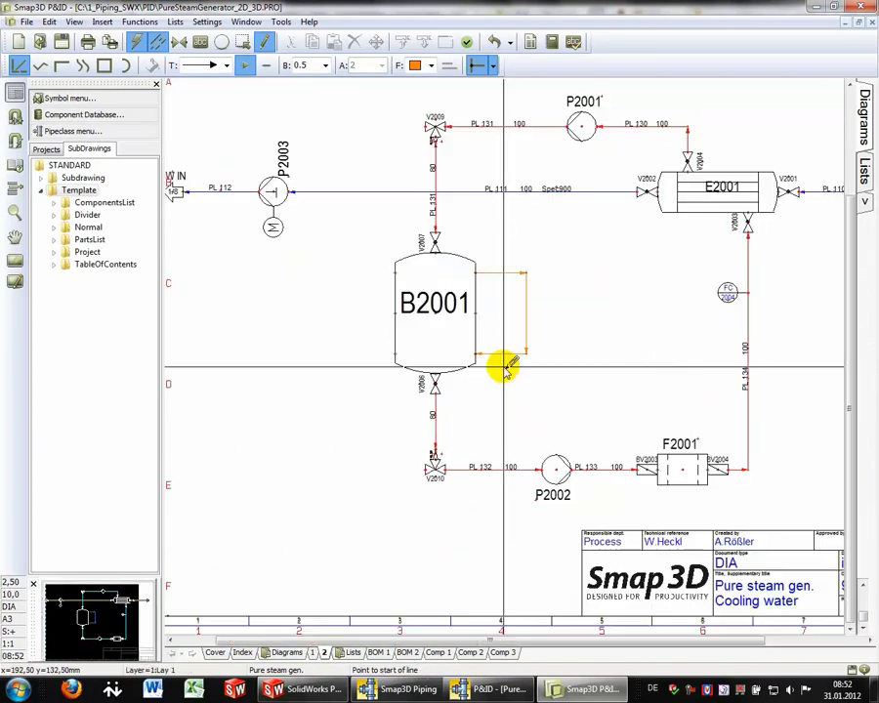
Give the new bypass line the line number BY 123, pipe class Spec900 and size DN 80
{"action": "left_click", "coordinate": [503, 338]}
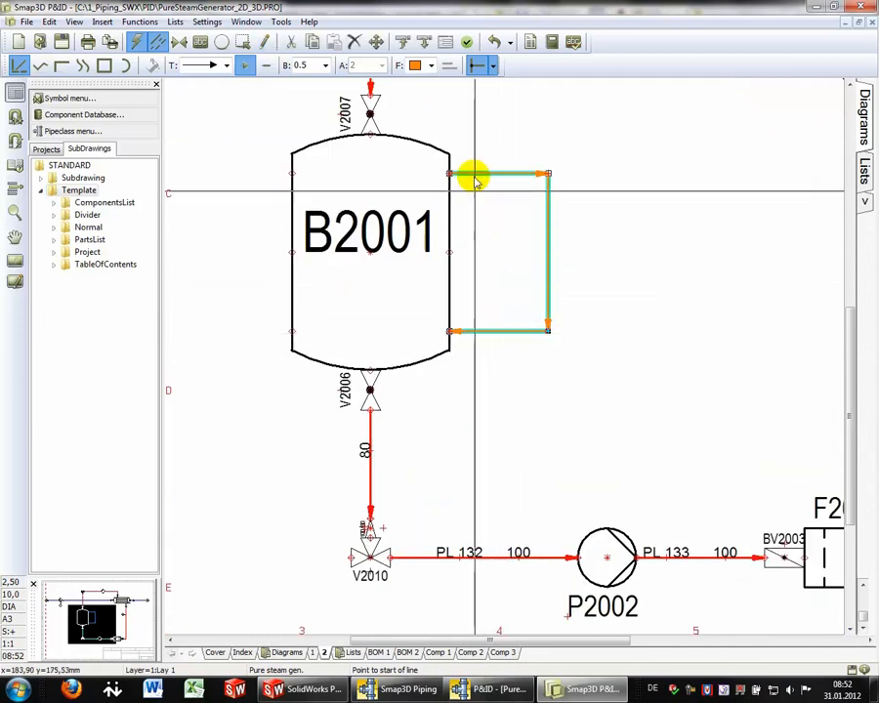
{"action": "left_click", "coordinate": [446, 43]}
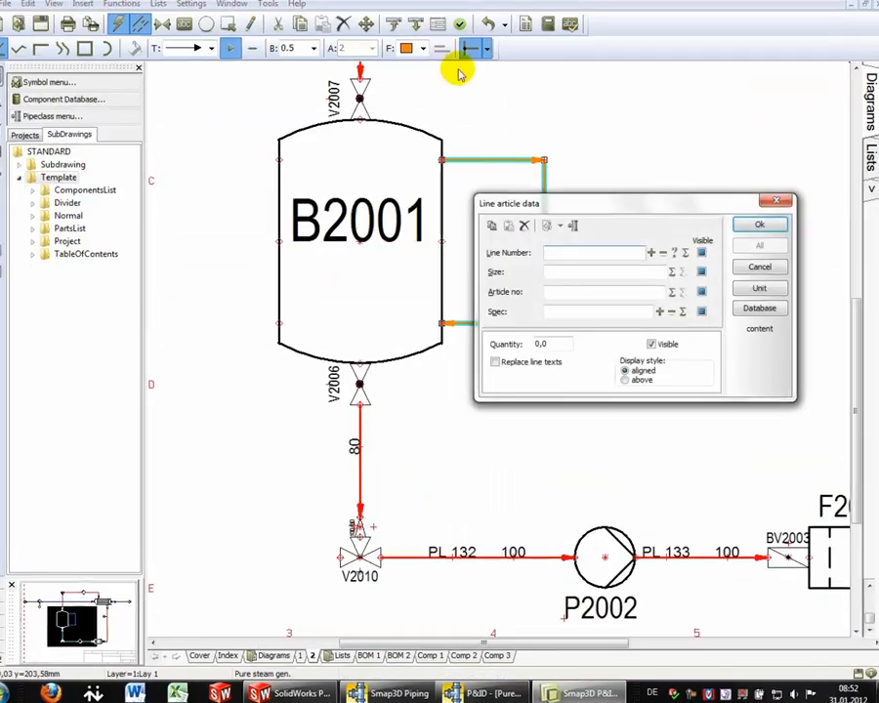
{"action": "type", "text": "BY 123"}
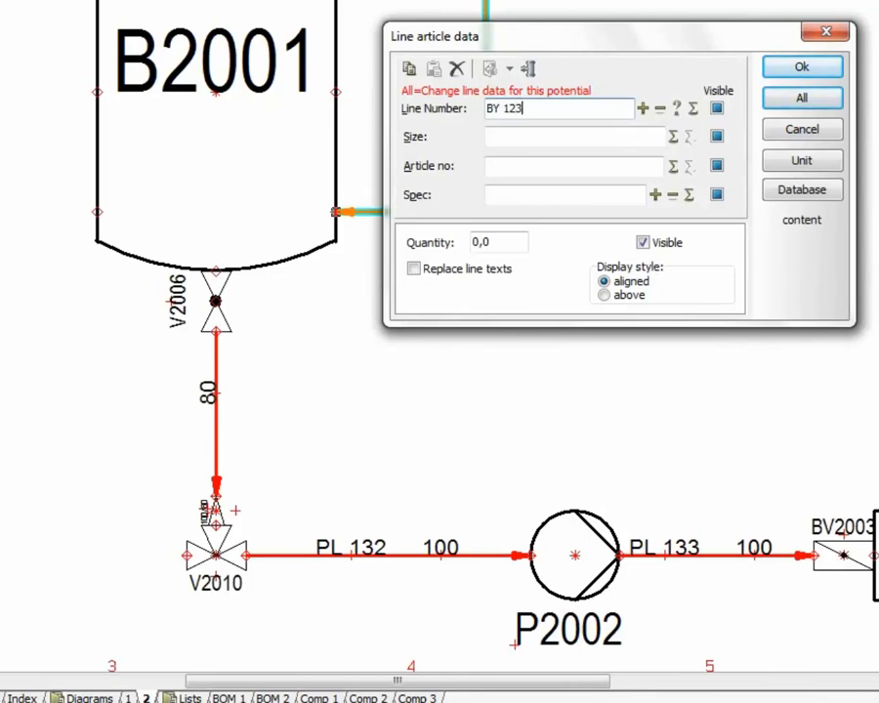
{"action": "left_click", "coordinate": [528, 68]}
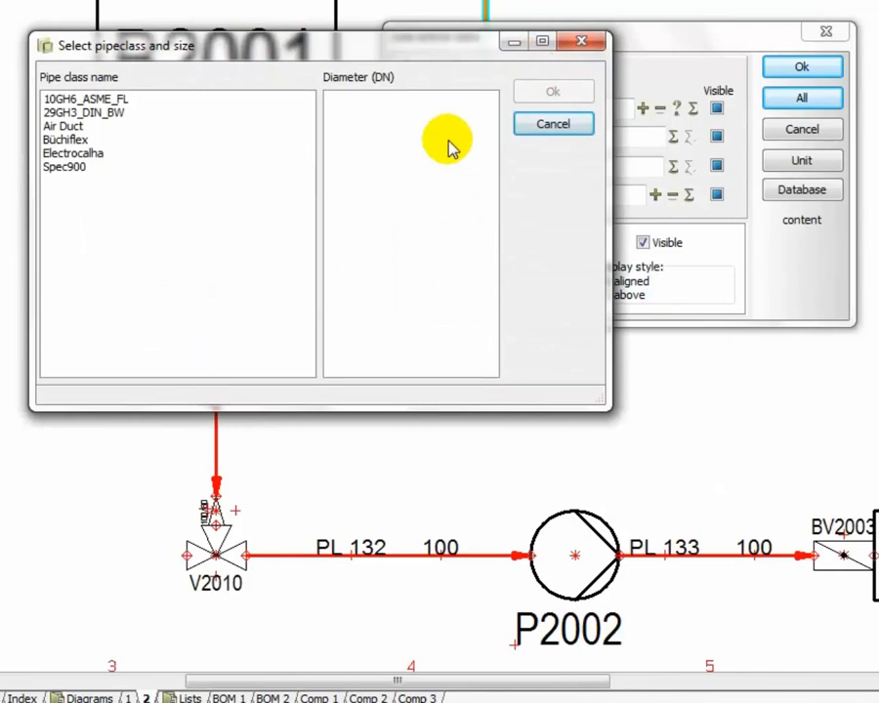
{"action": "left_click", "coordinate": [60, 169]}
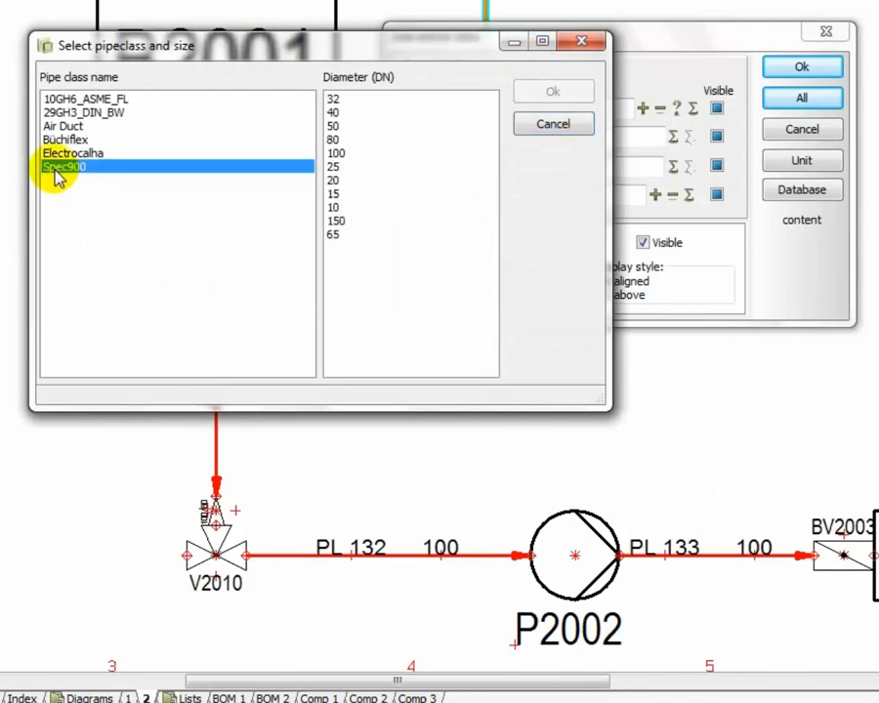
{"action": "left_click", "coordinate": [337, 142]}
{"action": "left_click", "coordinate": [553, 90]}
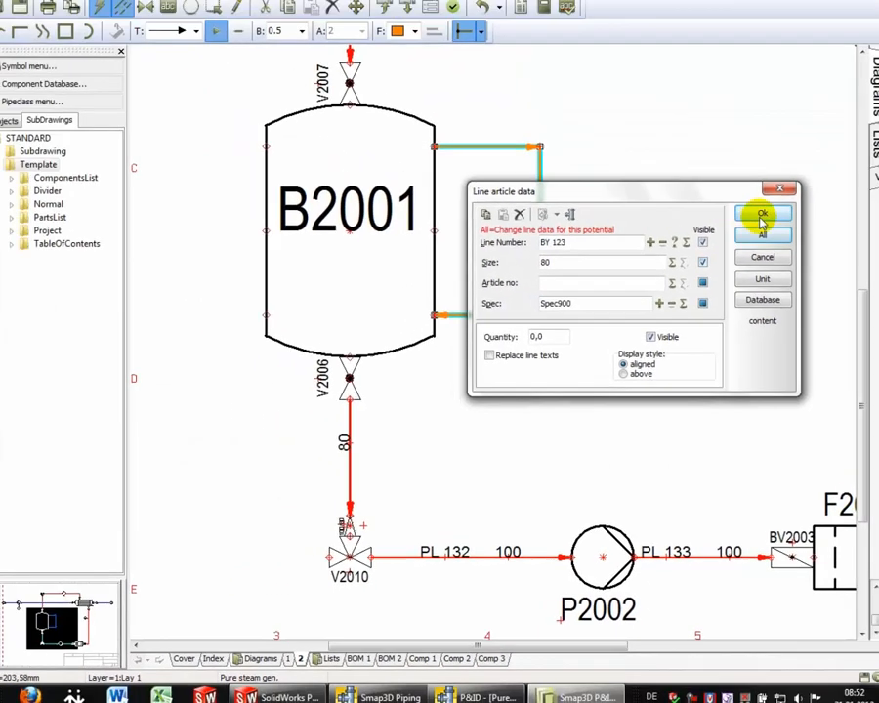
{"action": "left_click", "coordinate": [762, 220]}
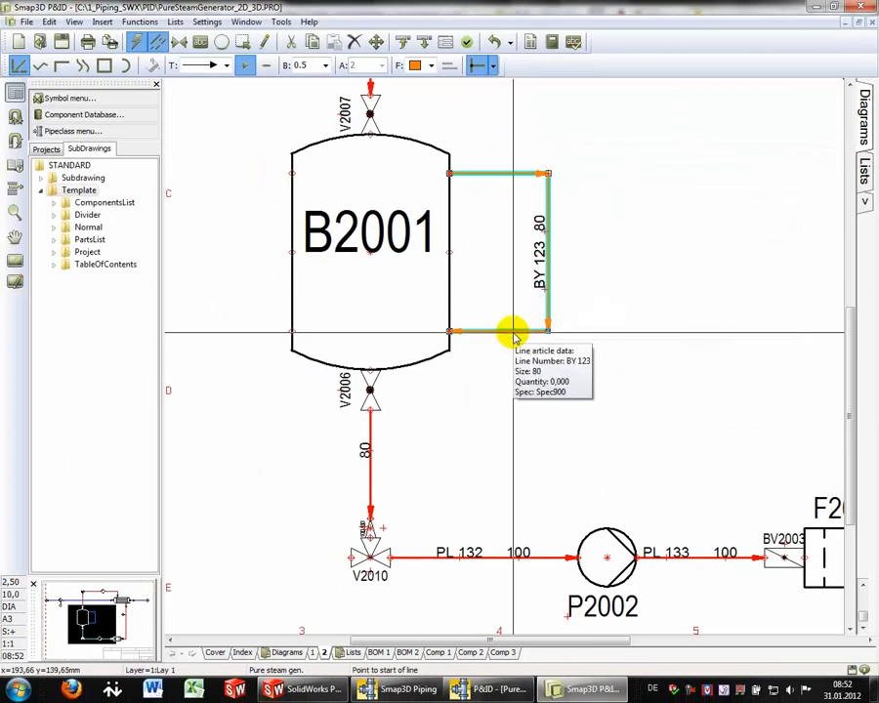
Place the DN80 globe valve STOBU 12006 from the line's specification on the upper bypass segment, named with the next free number
{"action": "right_click", "coordinate": [494, 317]}
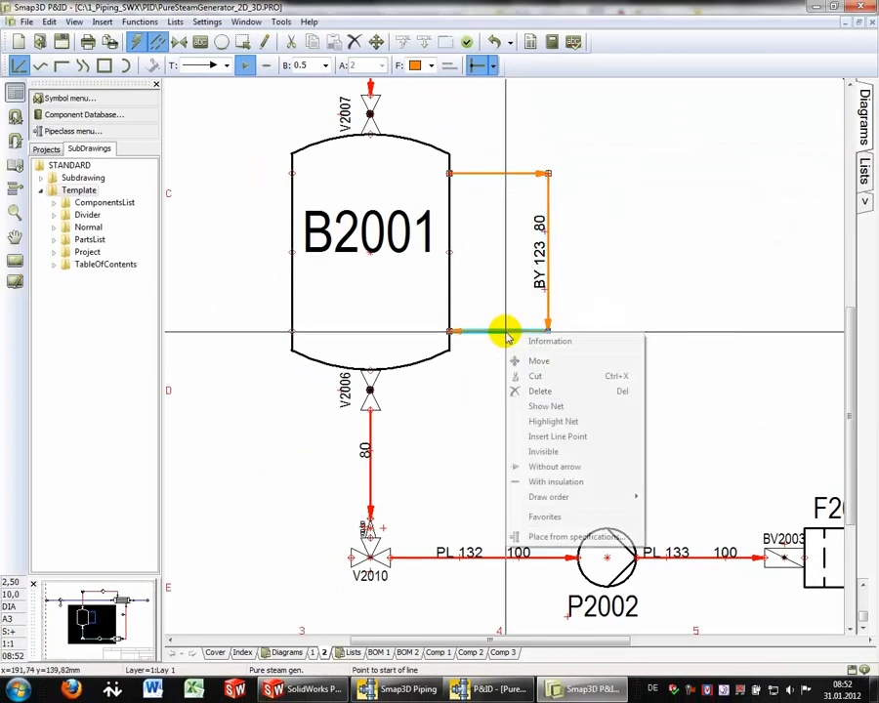
{"action": "left_click", "coordinate": [557, 537]}
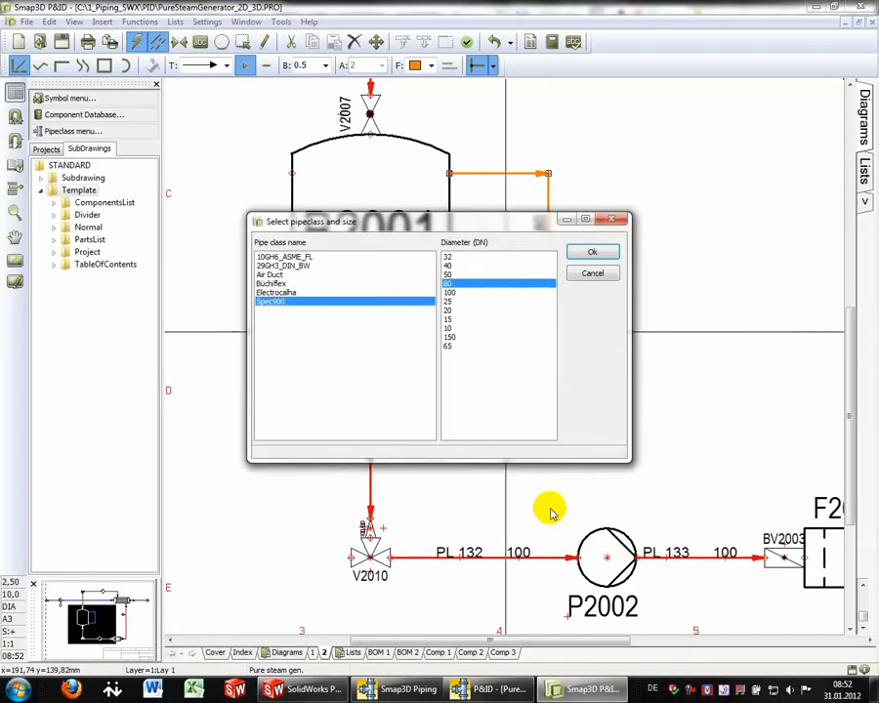
{"action": "left_click", "coordinate": [578, 254]}
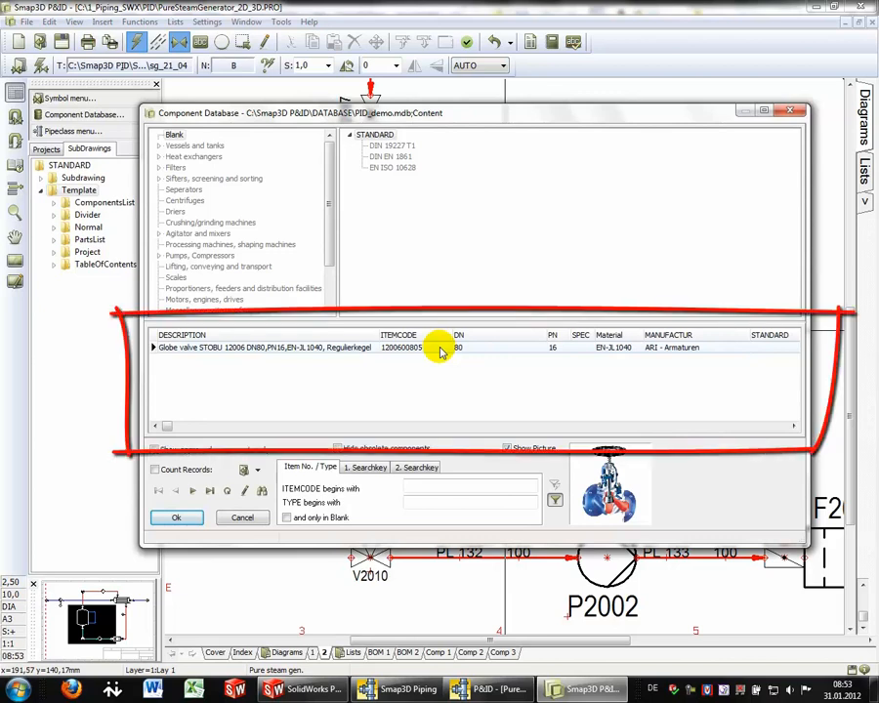
{"action": "double_click", "coordinate": [440, 350]}
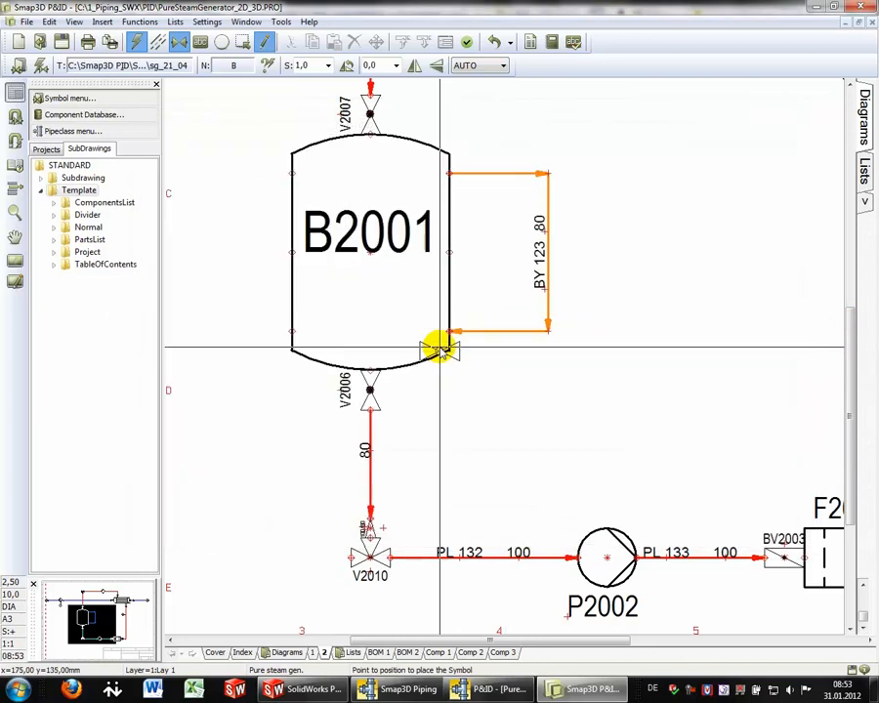
{"action": "left_click", "coordinate": [497, 176]}
{"action": "left_click", "coordinate": [640, 263]}
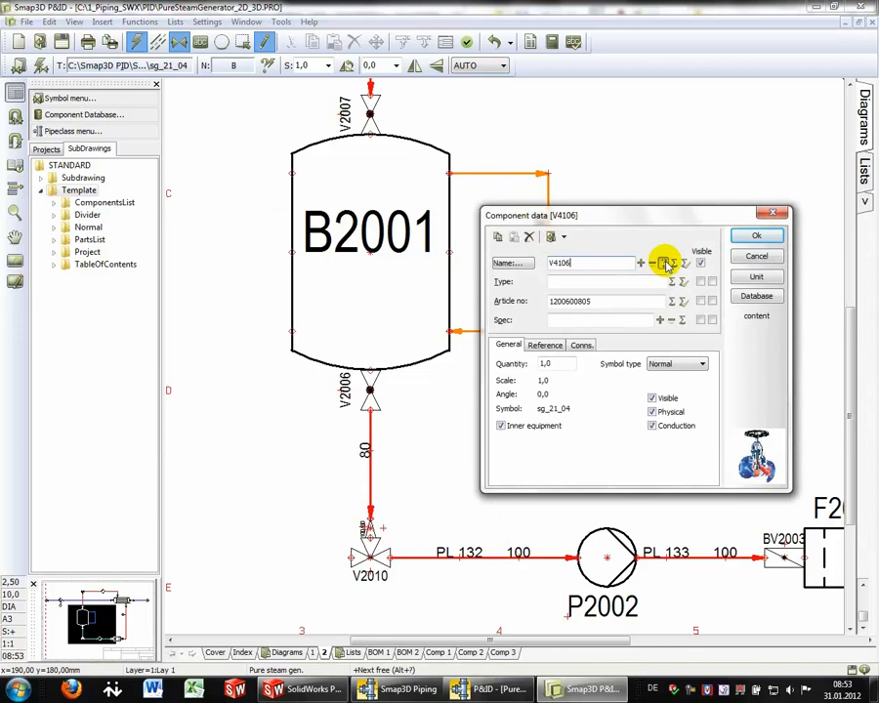
{"action": "left_click", "coordinate": [754, 235]}
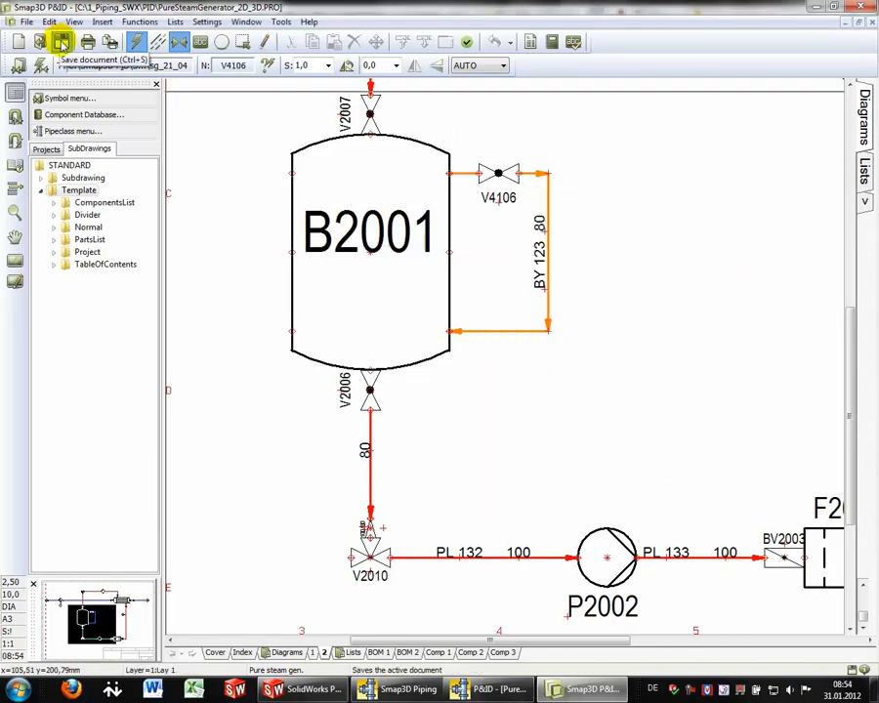
Switch to the SolidWorks assembly and refresh the linked data from the P&ID project, acknowledging the out-of-date component
{"action": "left_click", "coordinate": [816, 10]}
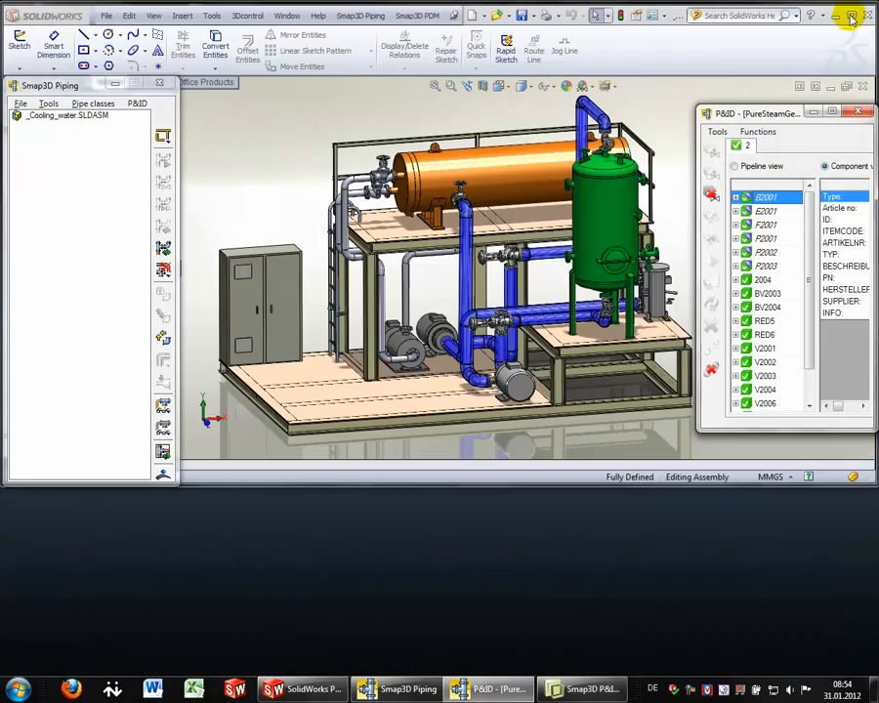
{"action": "left_click", "coordinate": [852, 18]}
{"action": "left_click", "coordinate": [719, 133]}
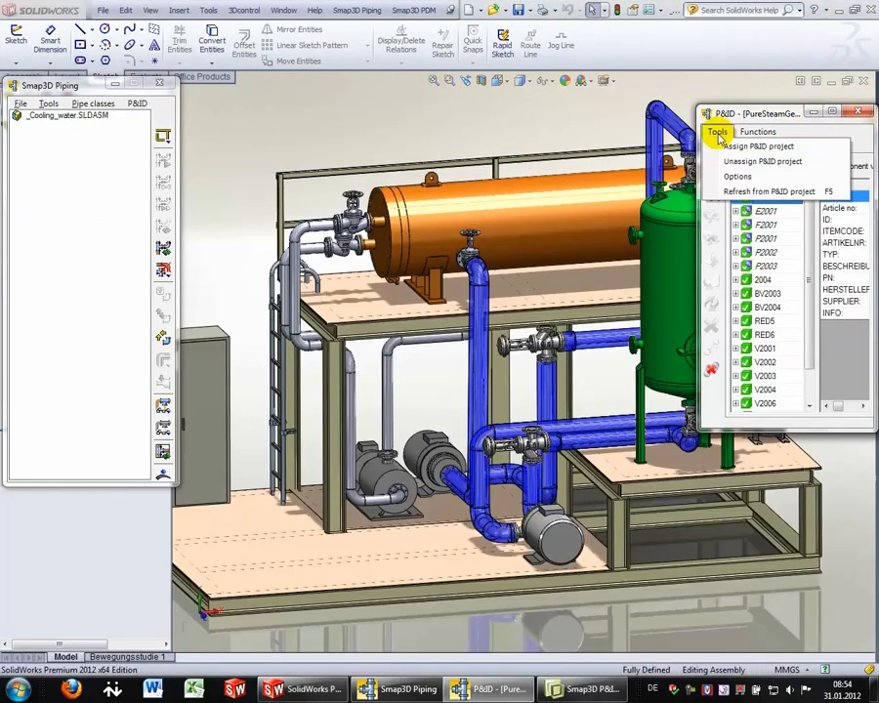
{"action": "left_click", "coordinate": [750, 190]}
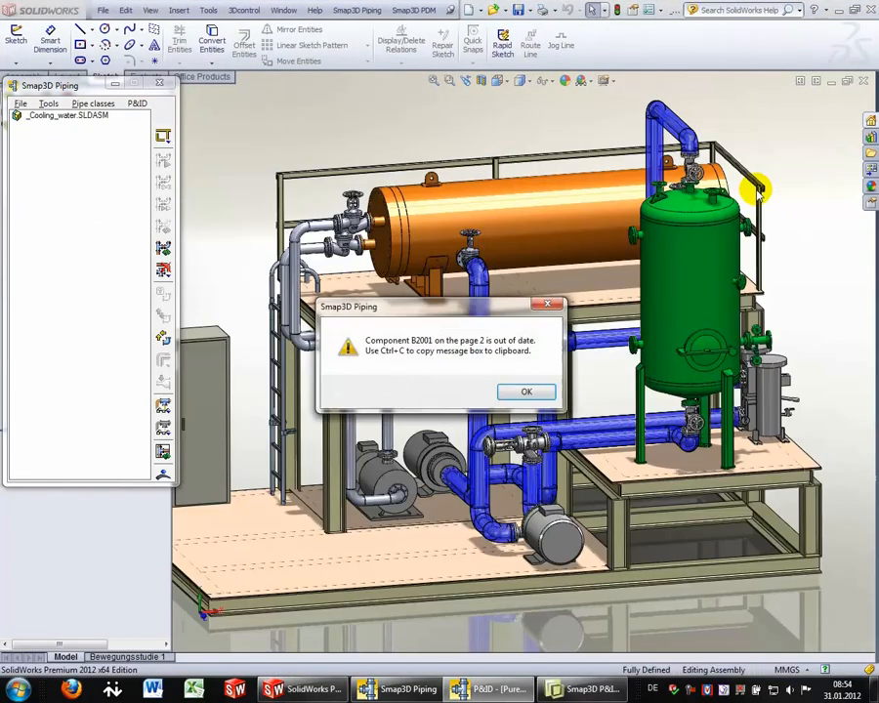
{"action": "left_click", "coordinate": [525, 393]}
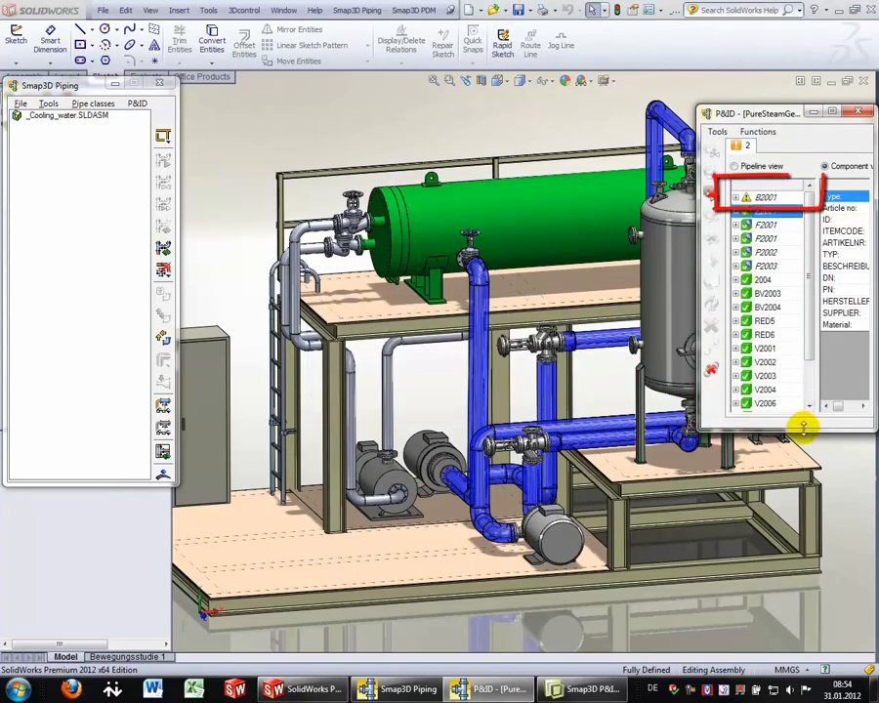
Extend the P&ID component list to show all entries and update the information of vessel B2001 in the CAD model
{"action": "left_click_drag", "start_coordinate": [803, 426], "coordinate": [806, 511]}
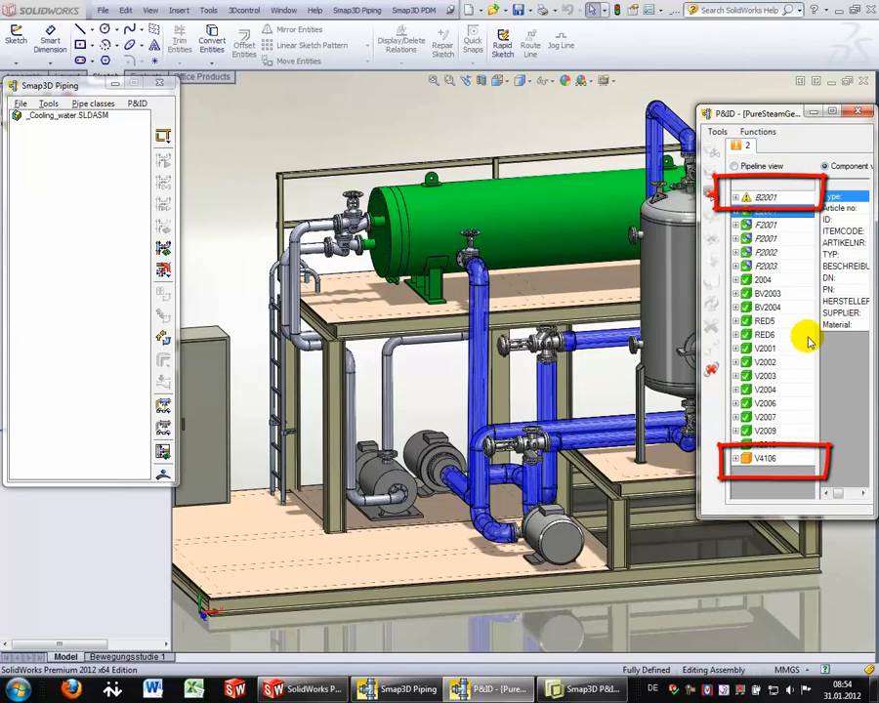
{"action": "left_click", "coordinate": [762, 198]}
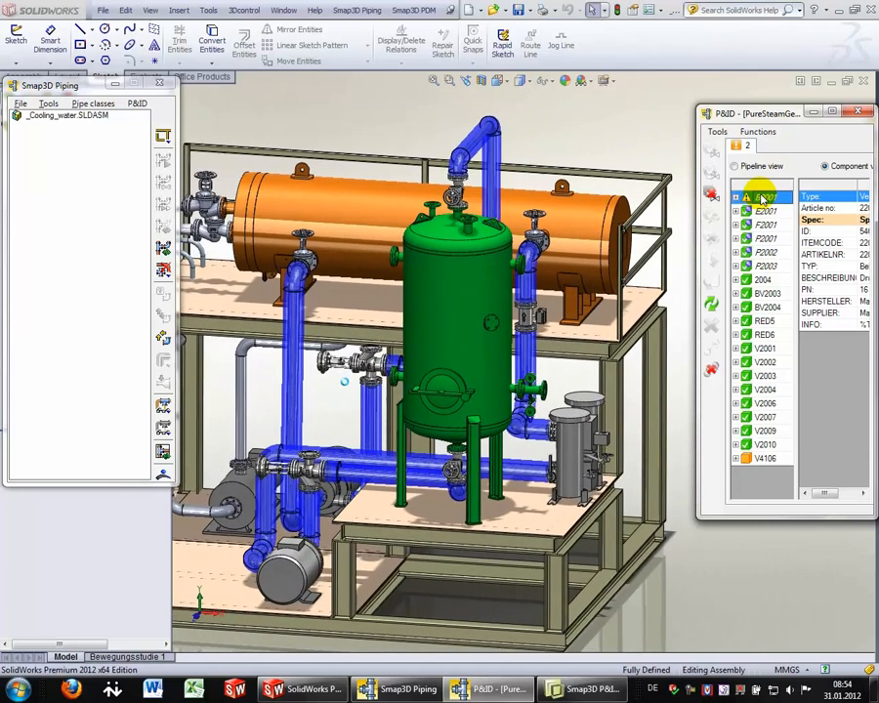
{"action": "right_click", "coordinate": [764, 200]}
{"action": "left_click", "coordinate": [718, 310]}
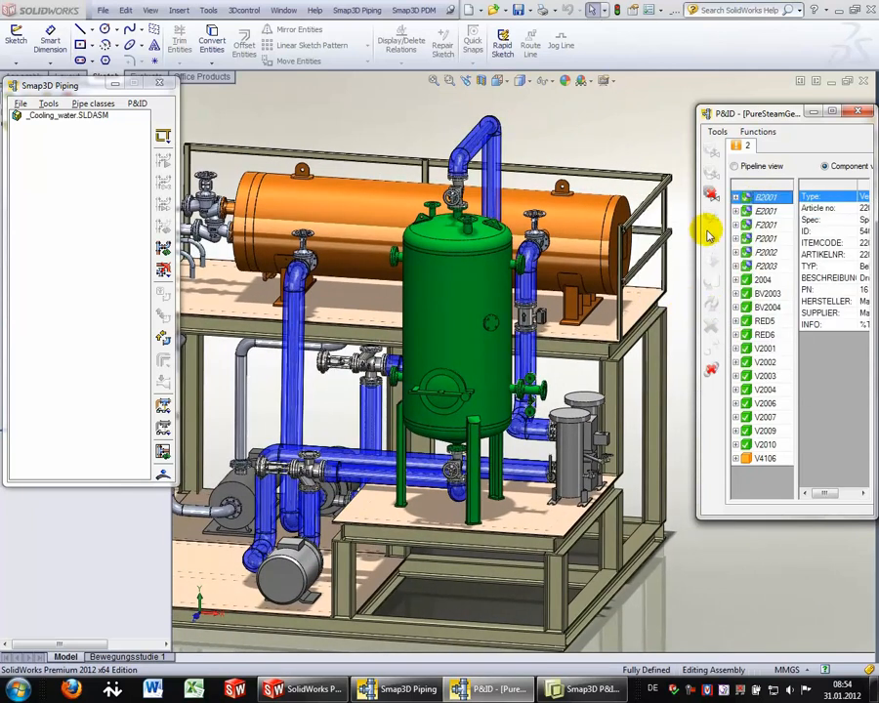
List the project by pipelines and show the from/to points of pipeline BY 123_80 in the 3D model
{"action": "left_click", "coordinate": [735, 168]}
{"action": "left_click", "coordinate": [764, 305]}
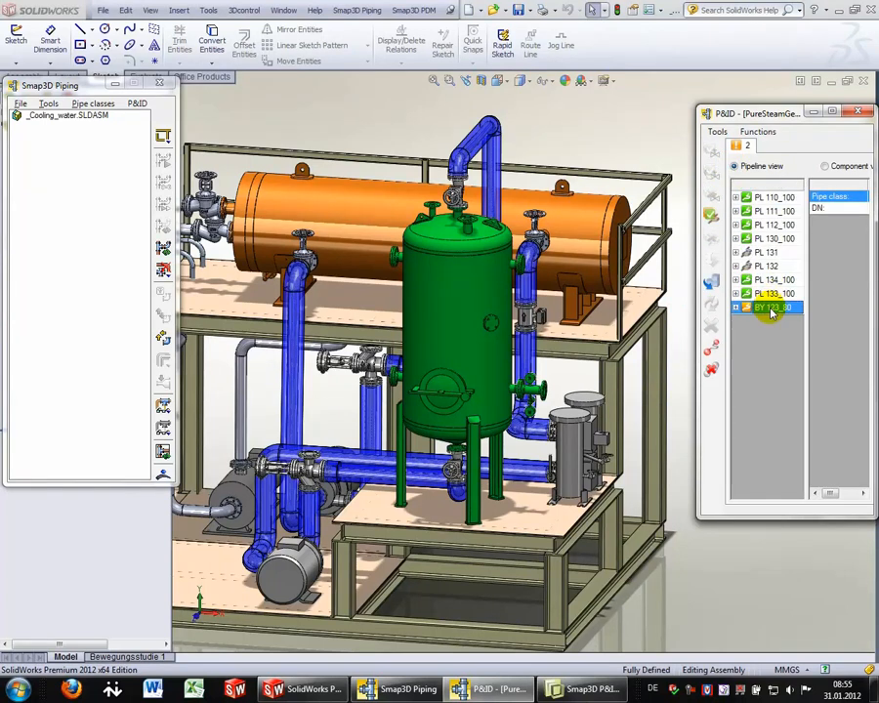
{"action": "right_click", "coordinate": [762, 311]}
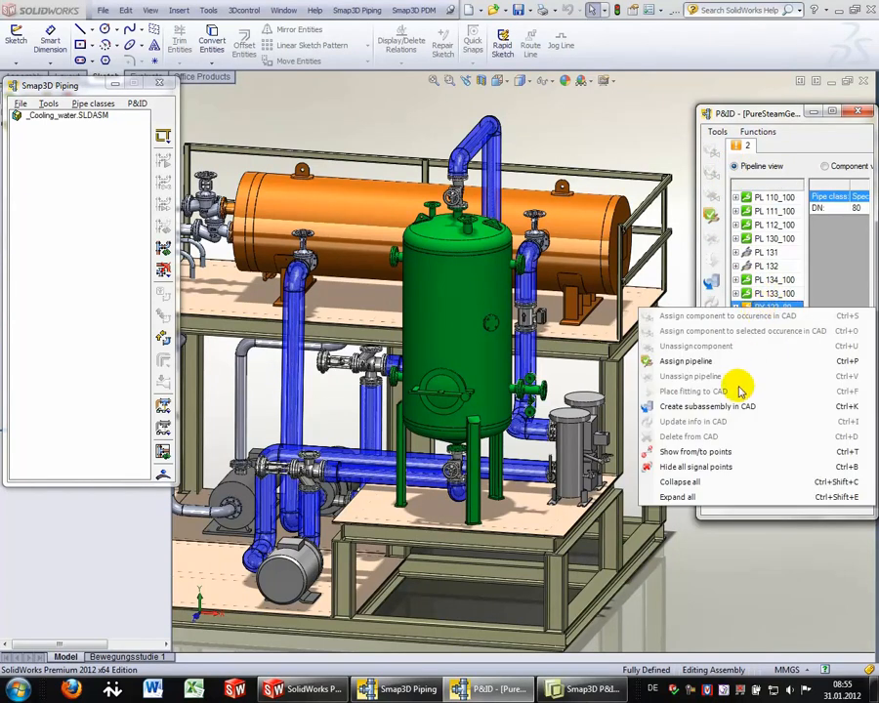
{"action": "left_click", "coordinate": [696, 452]}
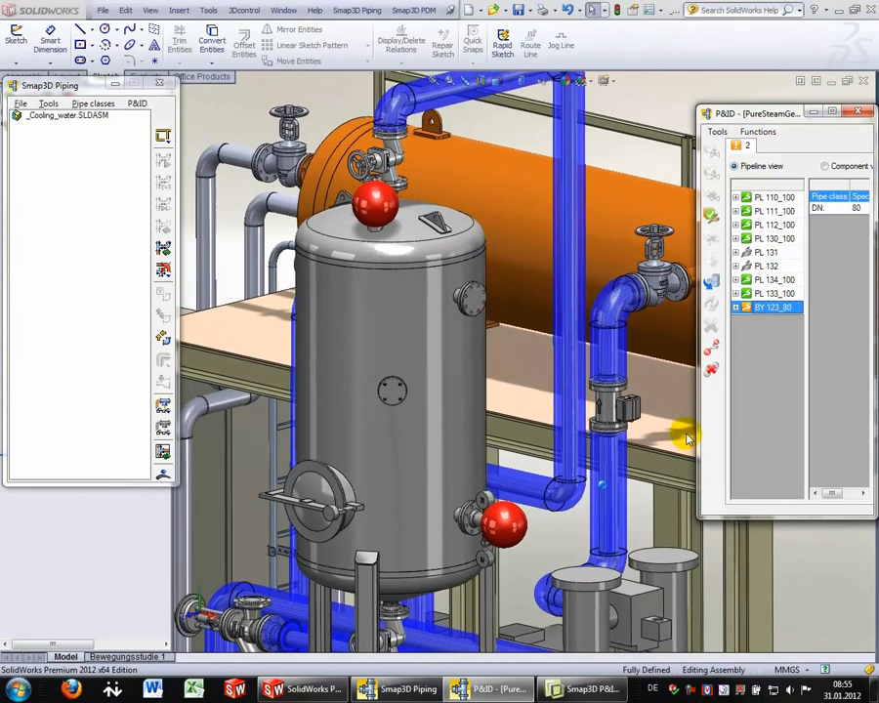
Open the Vessel_2000 subassembly for editing in place and start a new 3D sketch in it
{"action": "left_click", "coordinate": [115, 84]}
{"action": "left_click", "coordinate": [101, 250]}
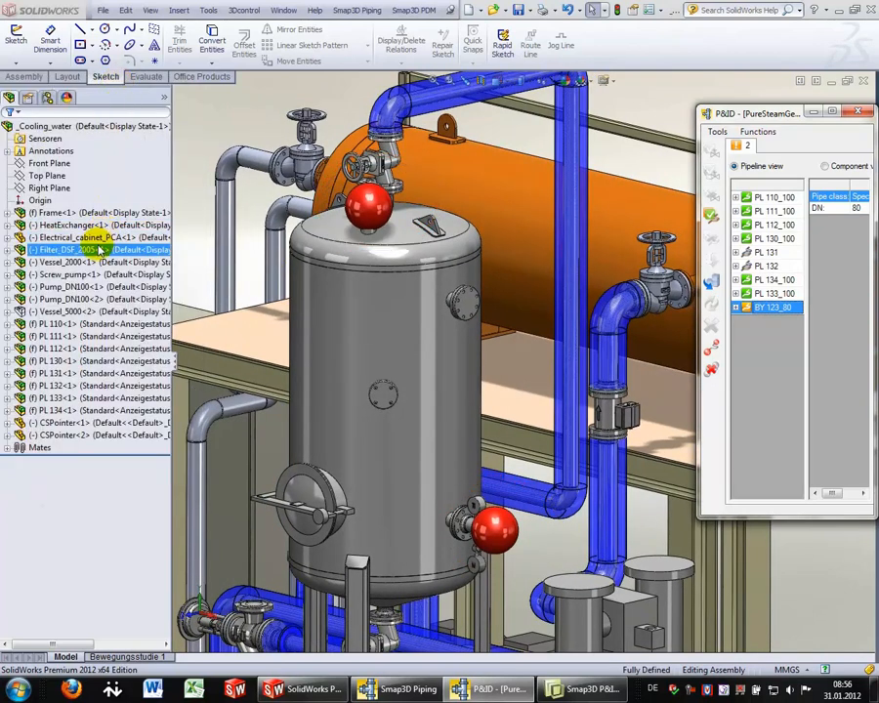
{"action": "right_click", "coordinate": [88, 262]}
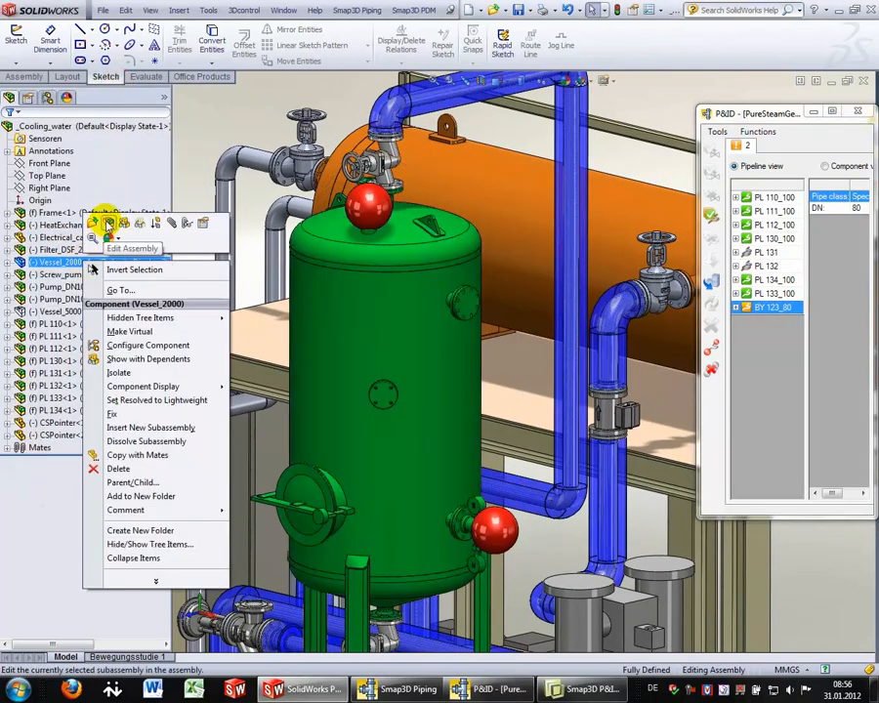
{"action": "left_click", "coordinate": [108, 224]}
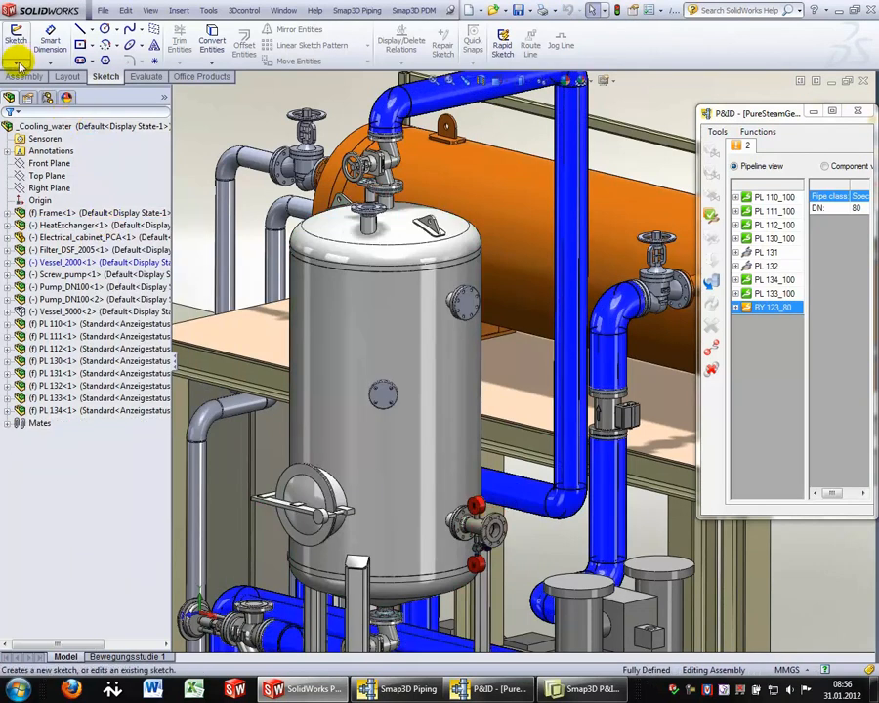
{"action": "left_click", "coordinate": [18, 65]}
{"action": "left_click", "coordinate": [34, 89]}
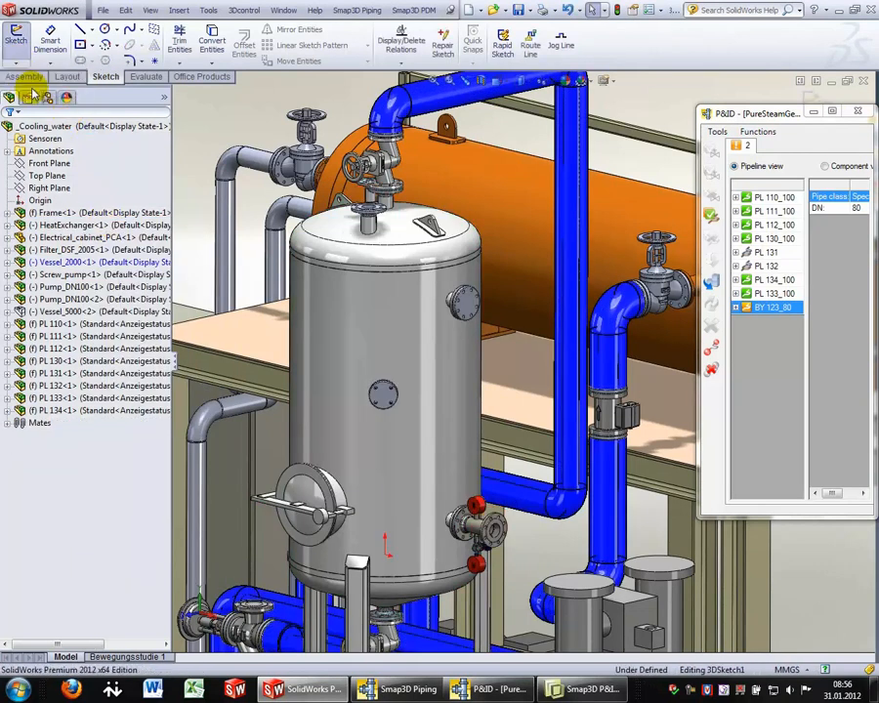
Create a Route Line along XYZ from the bore edge of the vessel's front top flange to the bore edge of the lower side connector flange
{"action": "left_click", "coordinate": [530, 48]}
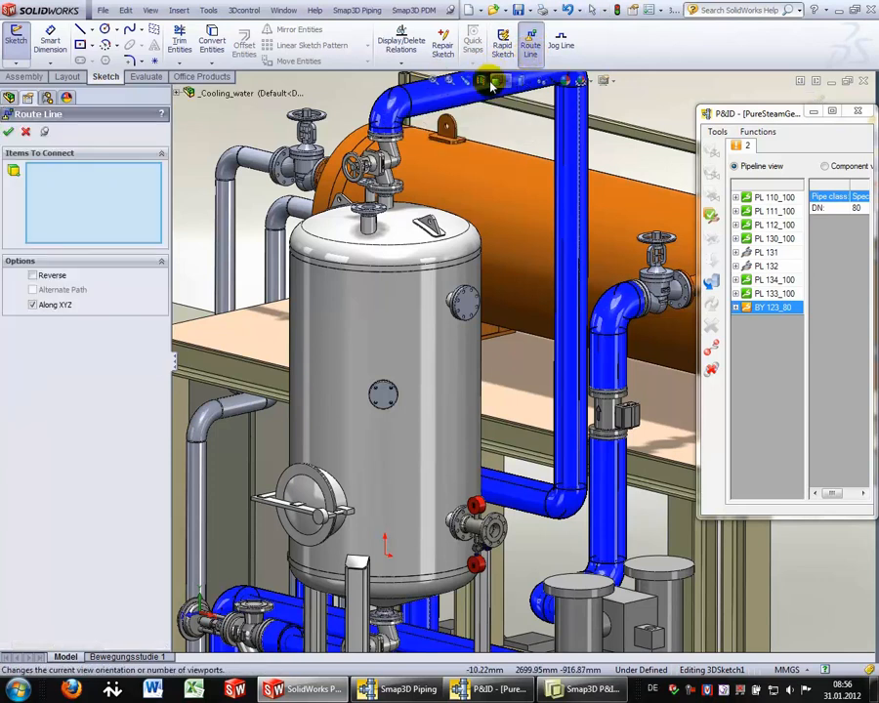
{"action": "scroll", "coordinate": [341, 233], "scroll_direction": "down", "scroll_amount": 10}
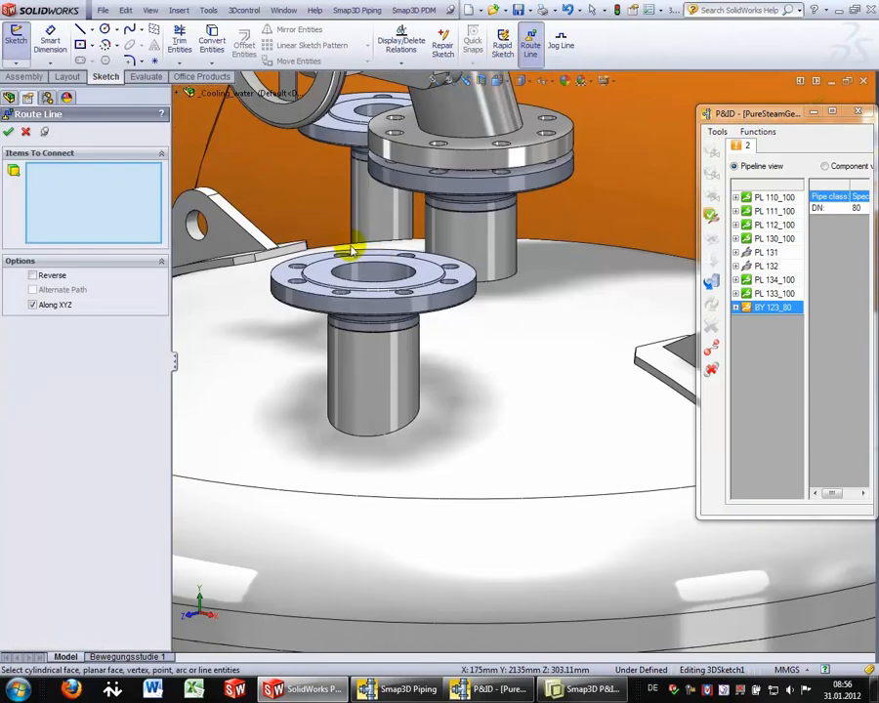
{"action": "left_click", "coordinate": [378, 266]}
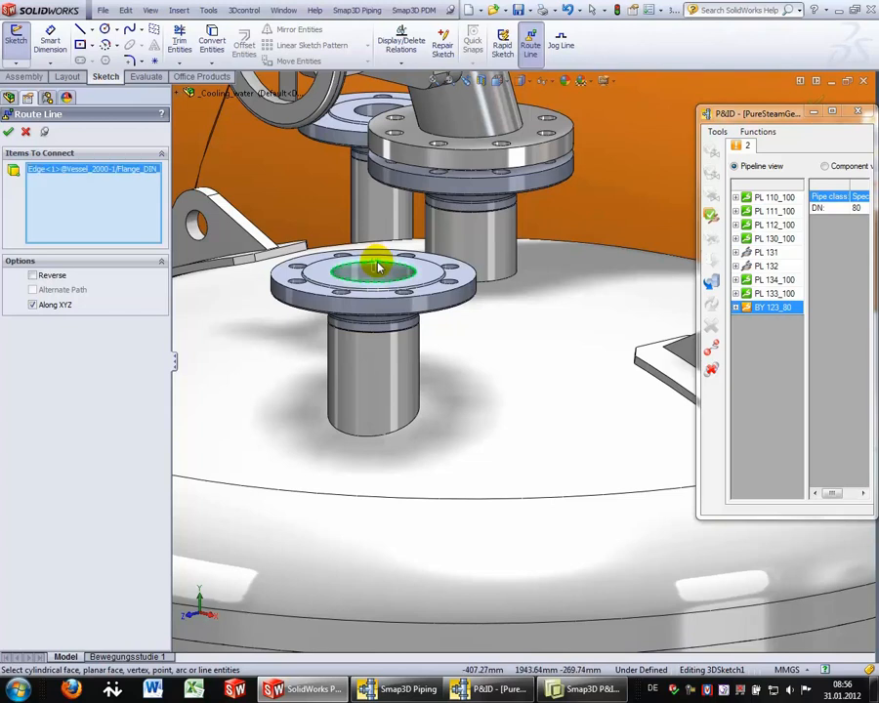
{"action": "middle_click_drag", "start_coordinate": [379, 265], "coordinate": [399, 290]}
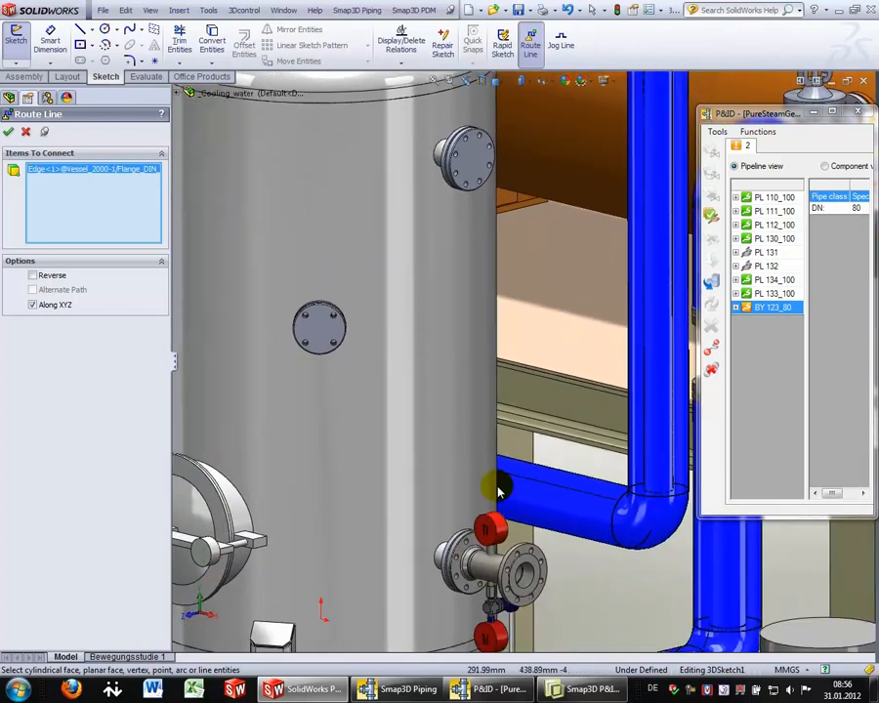
{"action": "left_click", "coordinate": [538, 575]}
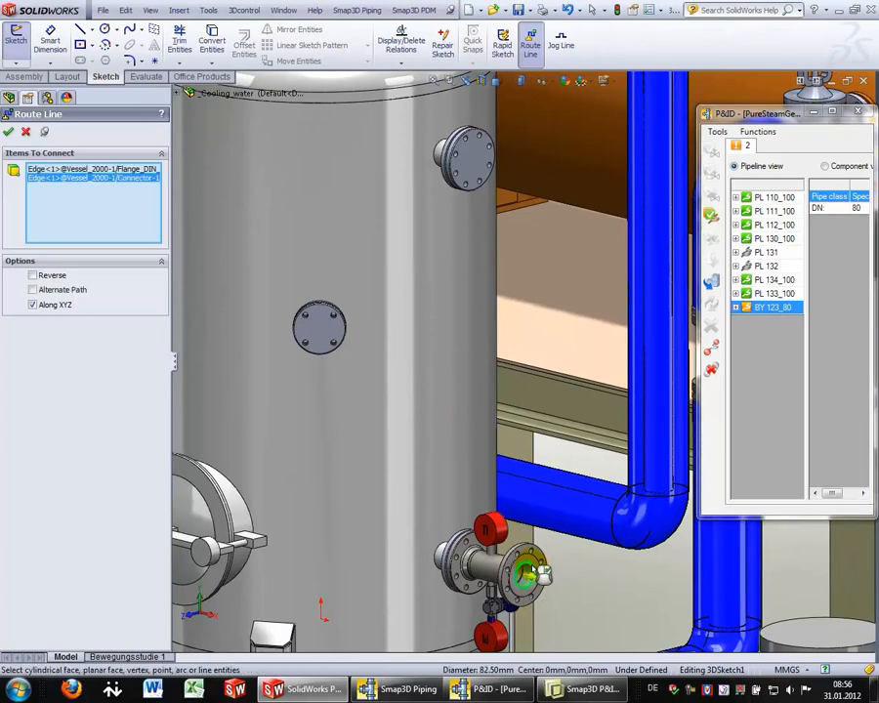
{"action": "scroll", "coordinate": [540, 574], "scroll_direction": "up", "scroll_amount": 5}
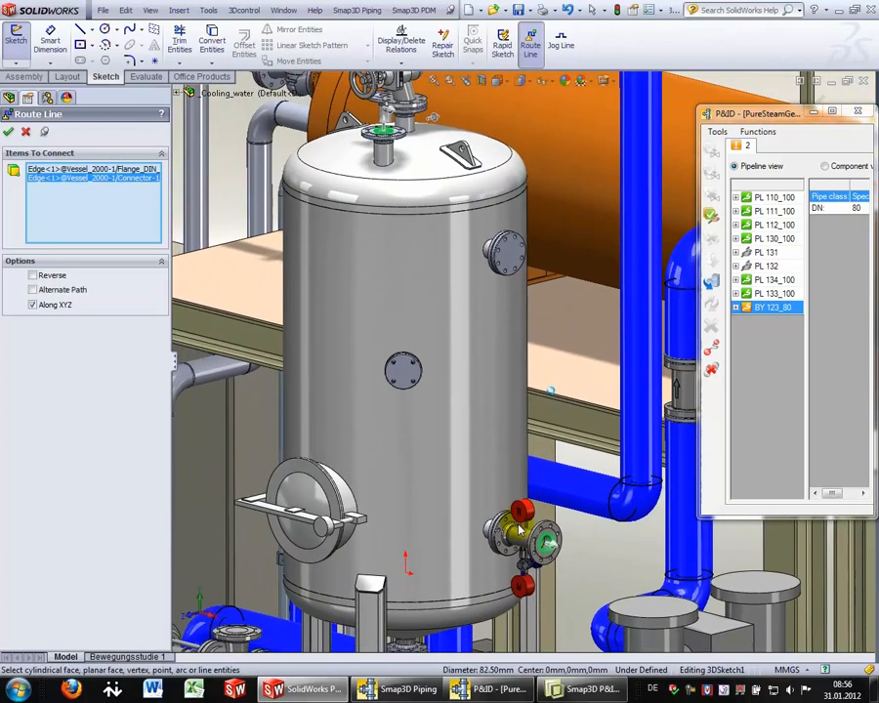
{"action": "left_click", "coordinate": [8, 133]}
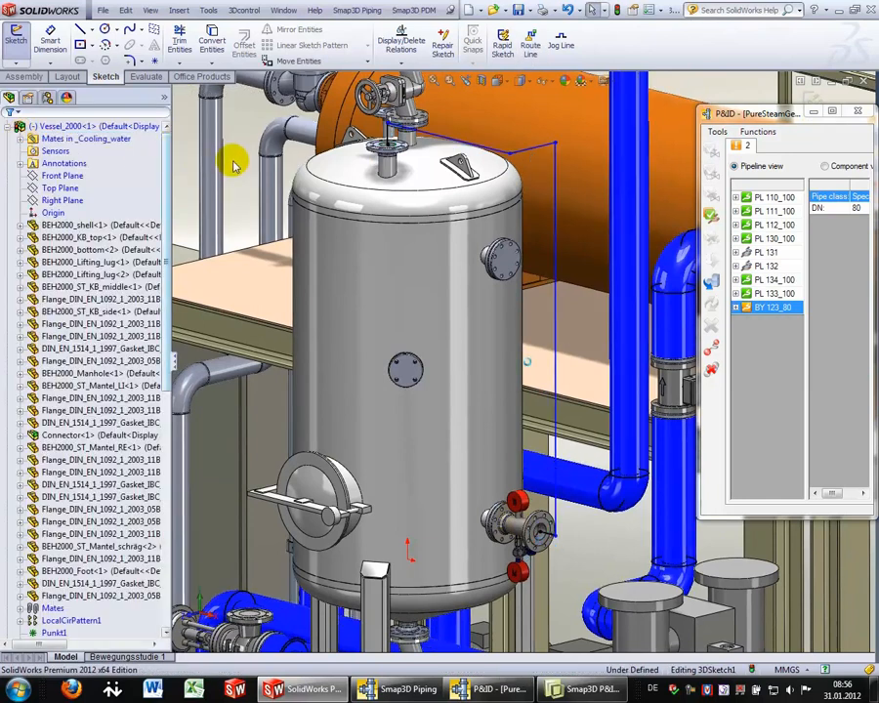
Dimension the vertical route line rising from the vessel's top flange at 170 mm
{"action": "right_click", "coordinate": [232, 163]}
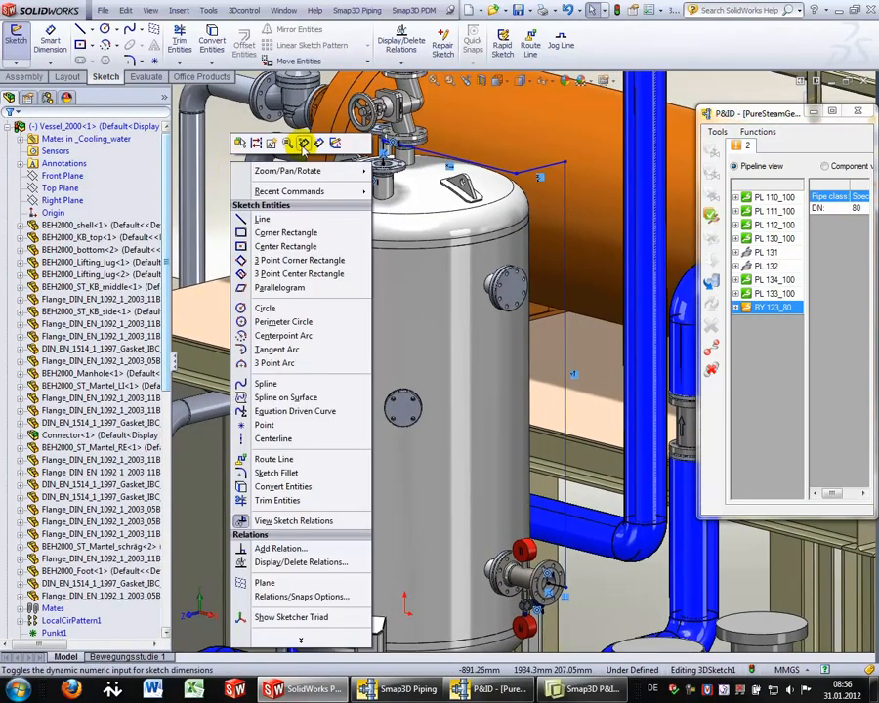
{"action": "left_click", "coordinate": [332, 144]}
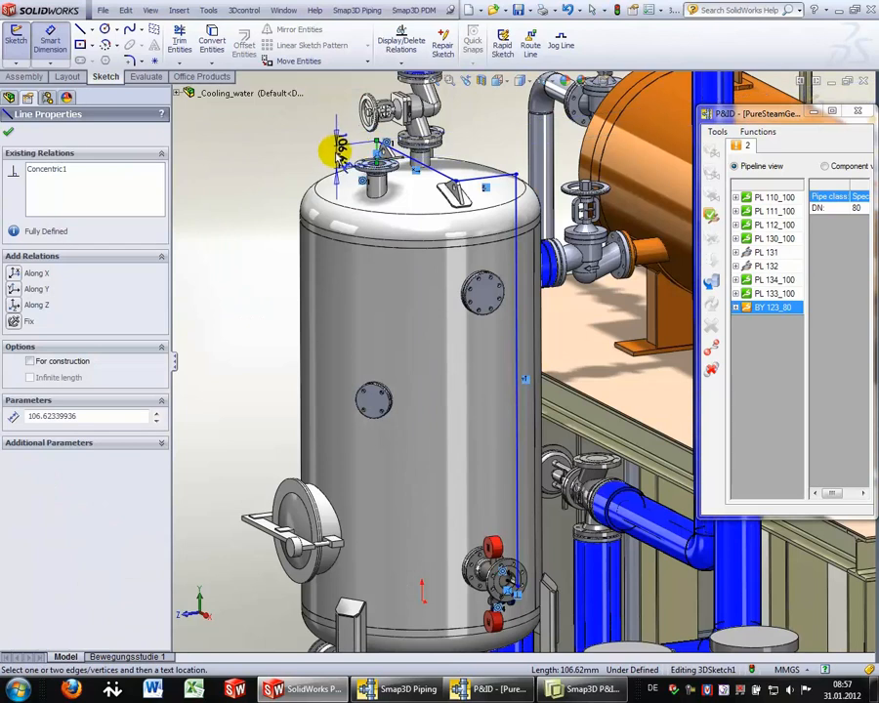
{"action": "double_click", "coordinate": [334, 150]}
{"action": "type", "text": "170"}
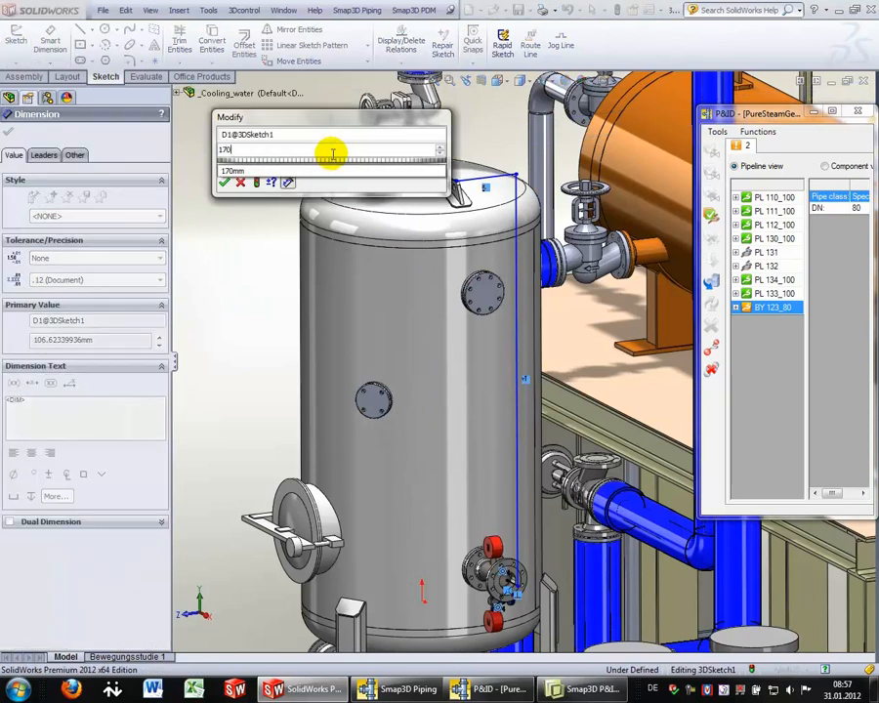
{"action": "key", "text": "Return"}
Dimension the short horizontal route line leaving the lower side connector flange at 170 mm
{"action": "middle_click_drag", "start_coordinate": [316, 164], "coordinate": [615, 518]}
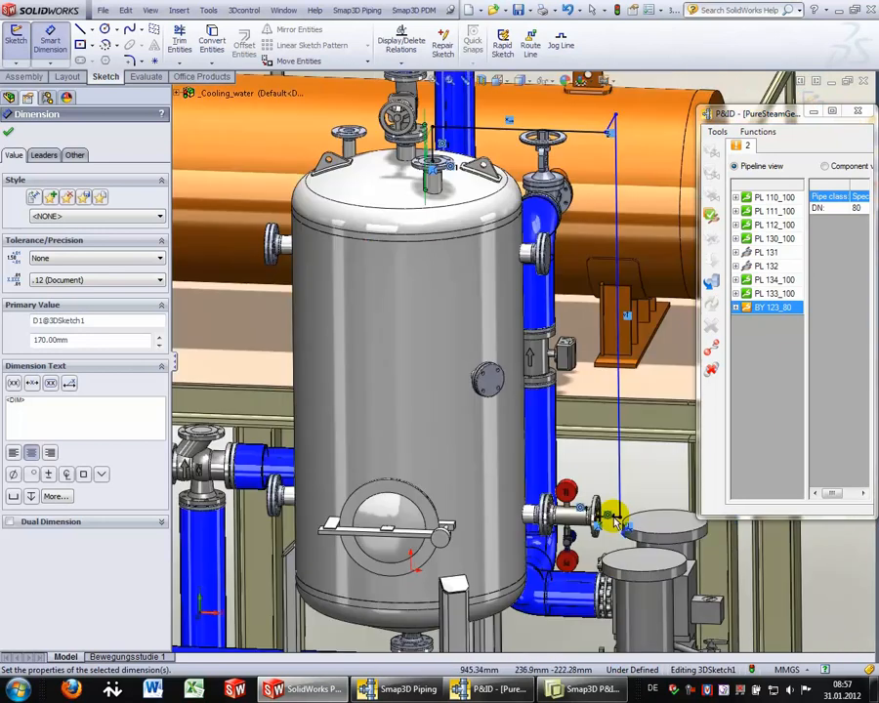
{"action": "left_click", "coordinate": [612, 518]}
{"action": "key", "text": "Escape"}
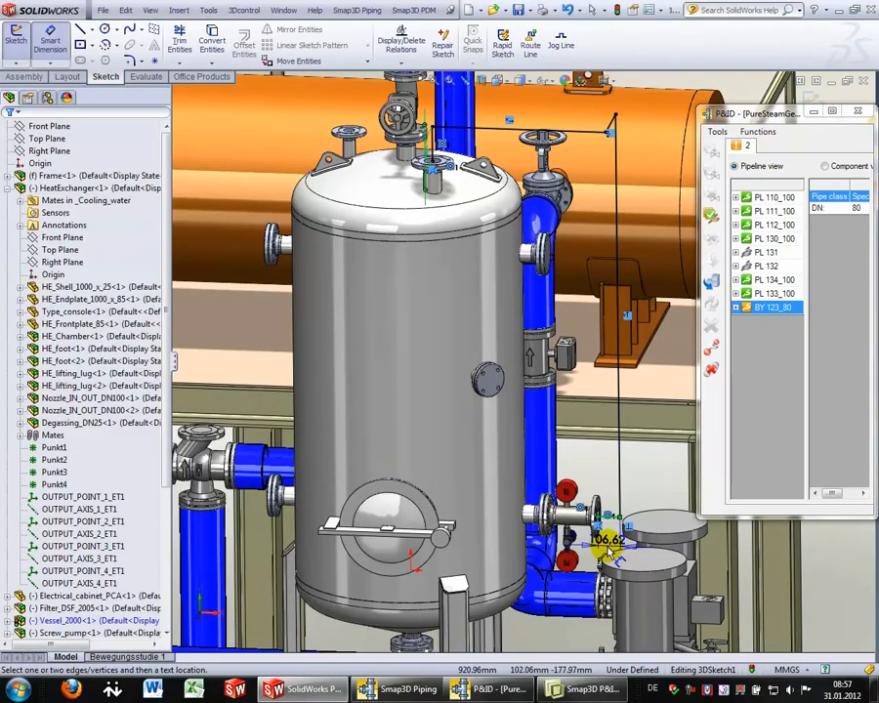
{"action": "left_click", "coordinate": [609, 553]}
{"action": "type", "text": "170"}
{"action": "key", "text": "Return"}
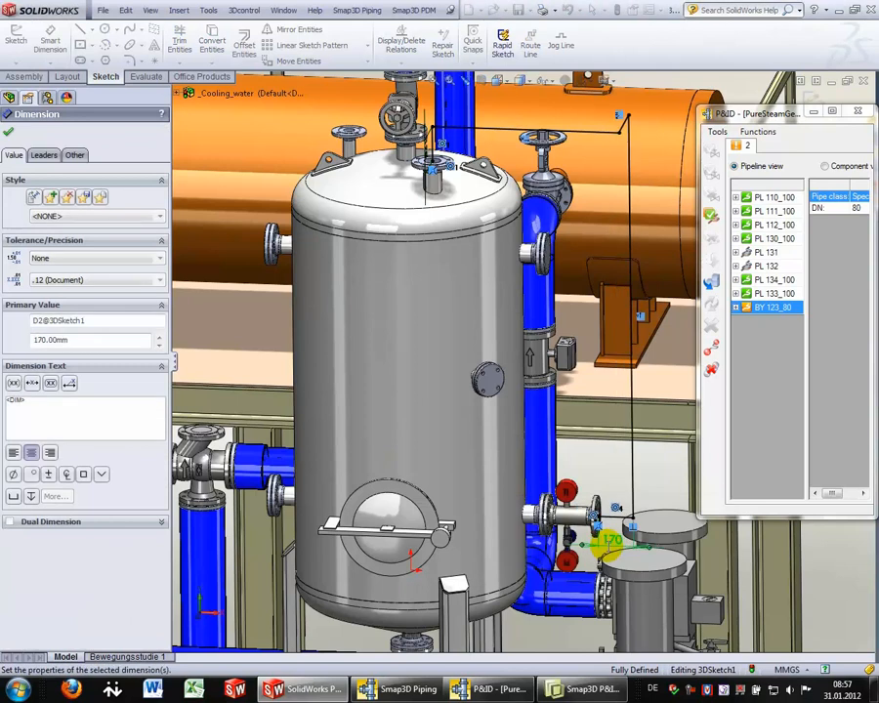
Close the 3D sketch, switch to Smap3D Piping and turn the sketch into a pipeline path of Vessel_2000
{"action": "middle_click_drag", "start_coordinate": [608, 544], "coordinate": [601, 536]}
{"action": "key", "text": "Escape"}
{"action": "key", "text": "ctrl+b"}
{"action": "left_click", "coordinate": [400, 688]}
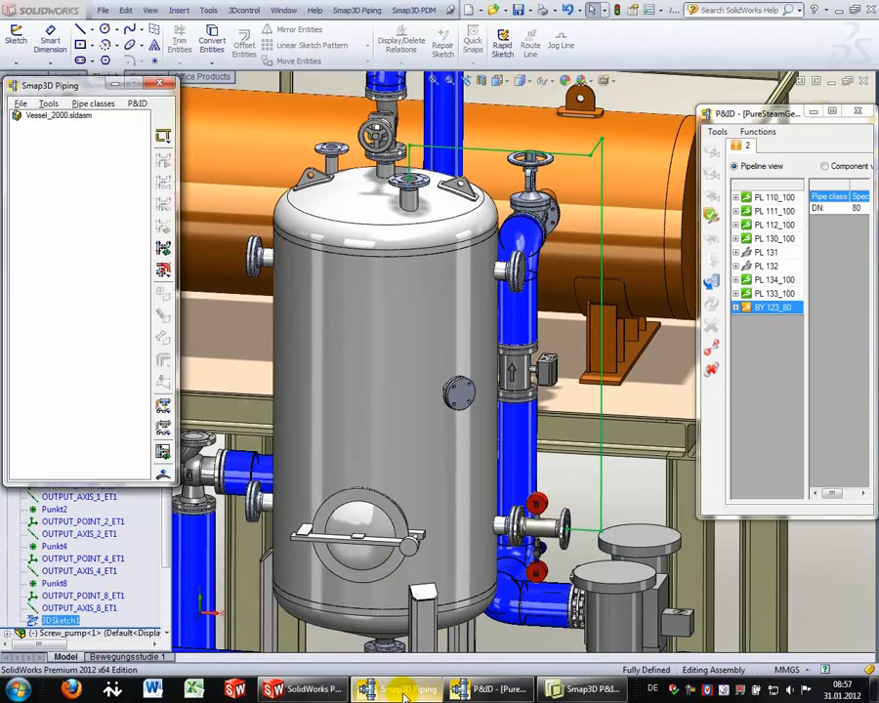
{"action": "left_click", "coordinate": [162, 138]}
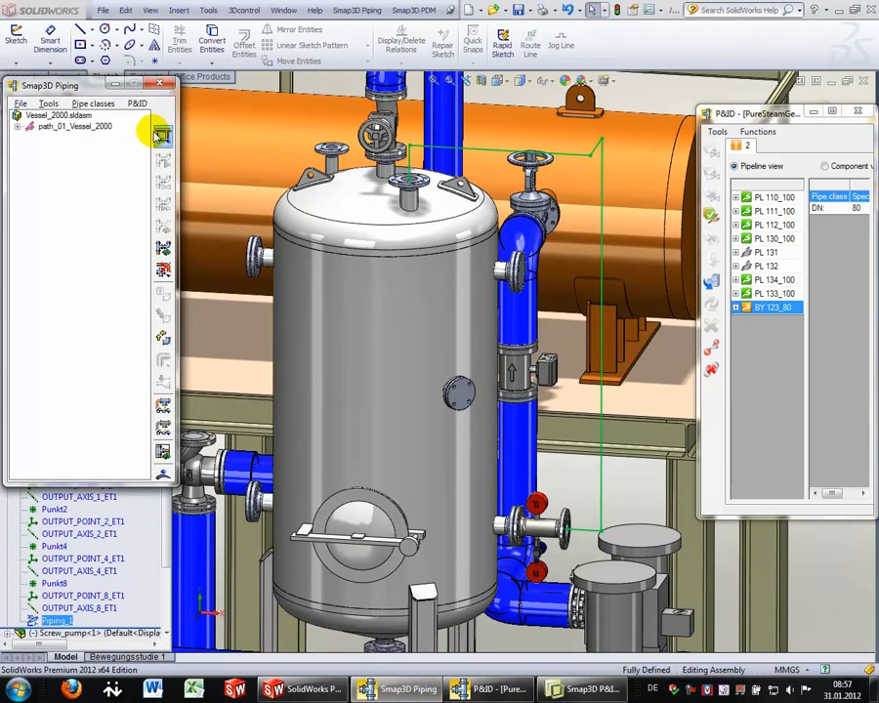
Assign P&ID pipeline BY 123_80 to the path path_01_Vessel_2000 and recalculate the pipeline to generate its pipe parts
{"action": "right_click", "coordinate": [762, 309]}
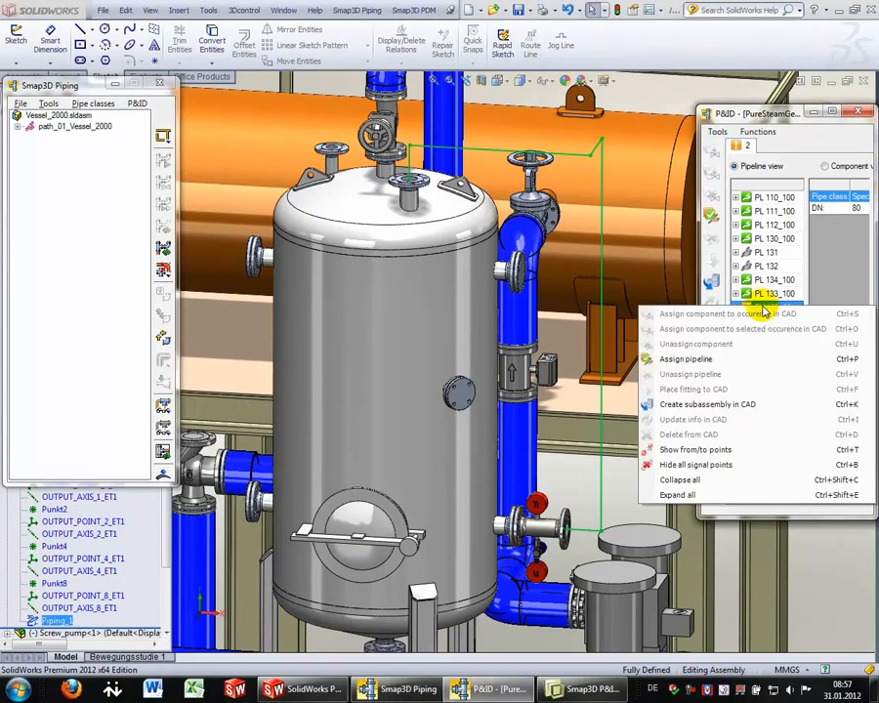
{"action": "left_click", "coordinate": [697, 359]}
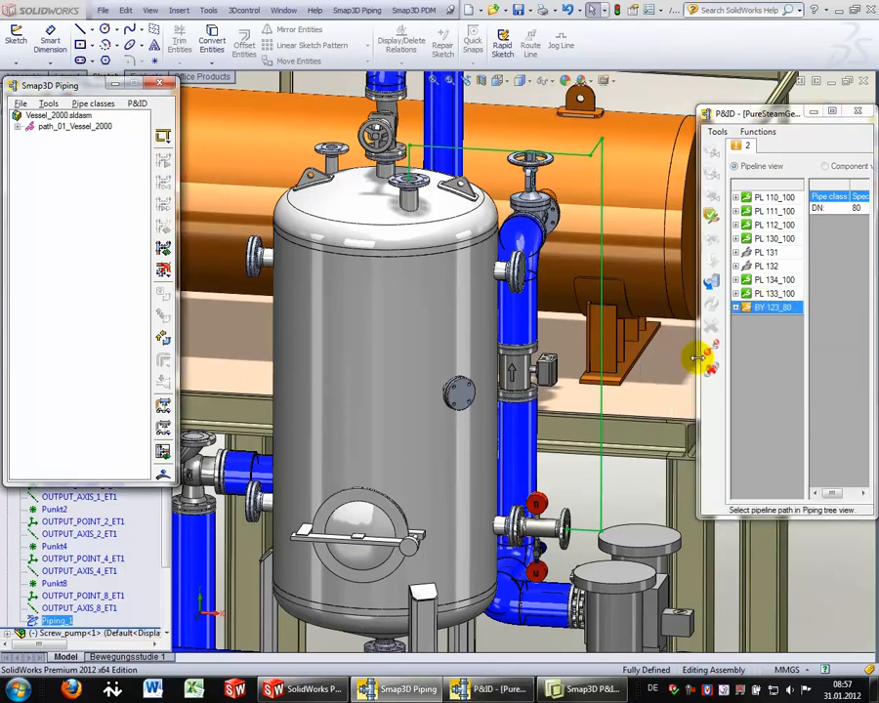
{"action": "left_click", "coordinate": [70, 128]}
{"action": "key", "text": "Return"}
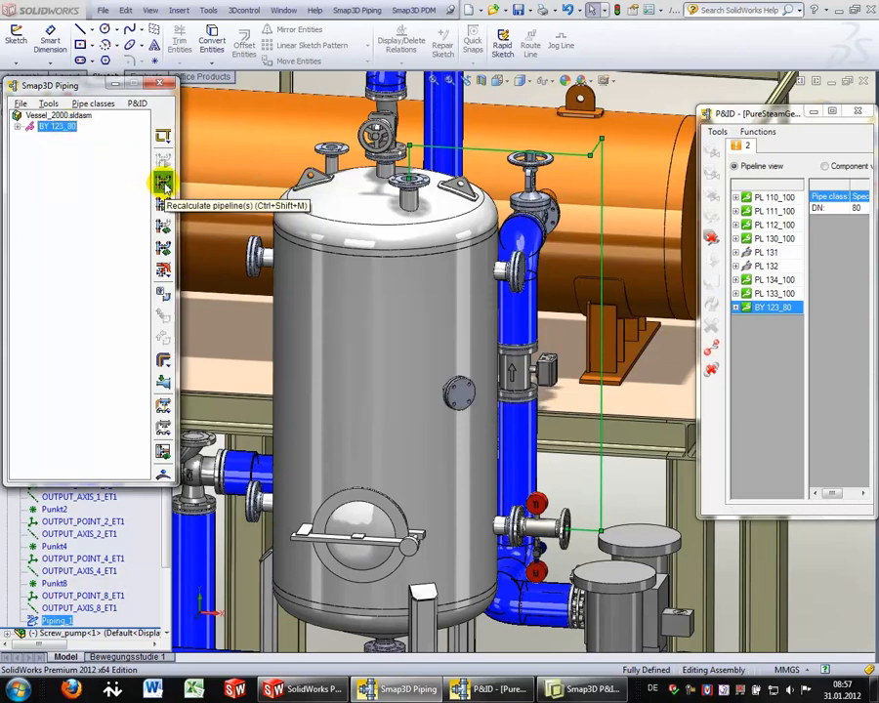
{"action": "left_click", "coordinate": [163, 182]}
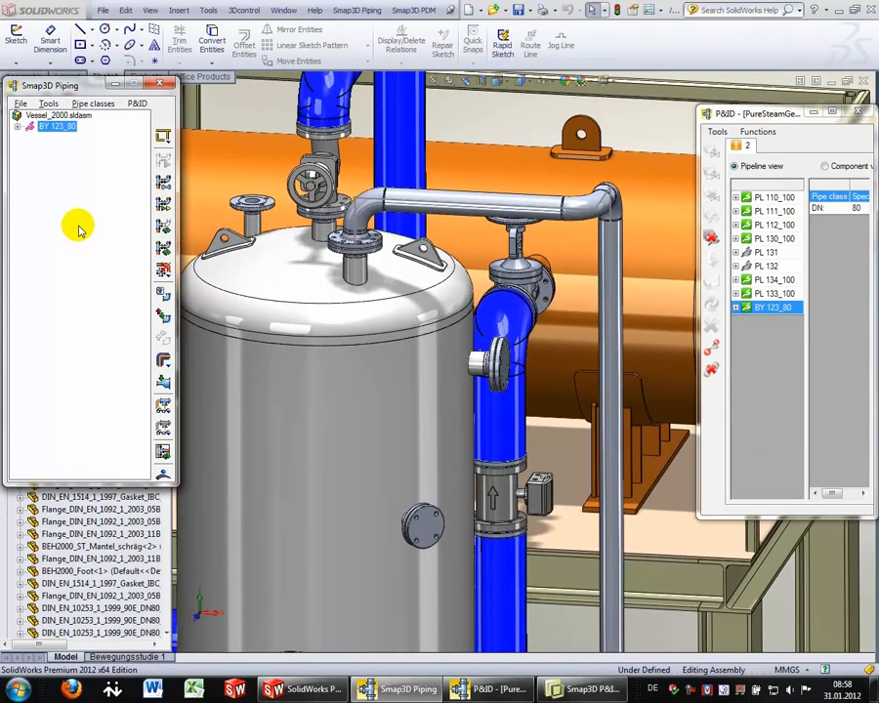
Place fitting V4106 of pipeline BY 123_80 in the CAD model, inserting Globe_valve_DN80_PN16 beside the vertical bypass pipe
{"action": "left_click", "coordinate": [736, 308]}
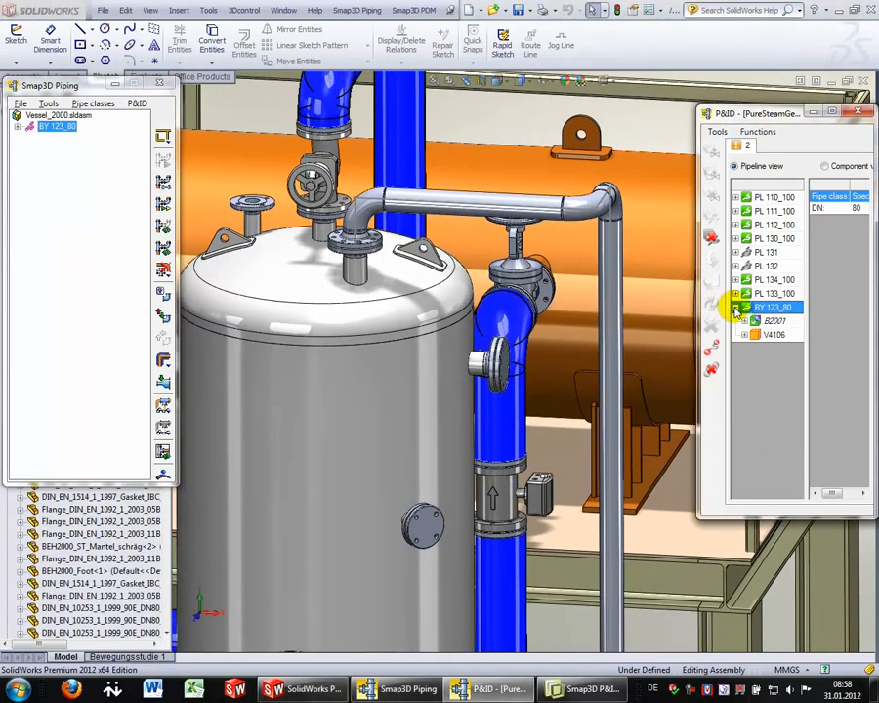
{"action": "left_click", "coordinate": [748, 335]}
{"action": "right_click", "coordinate": [772, 337]}
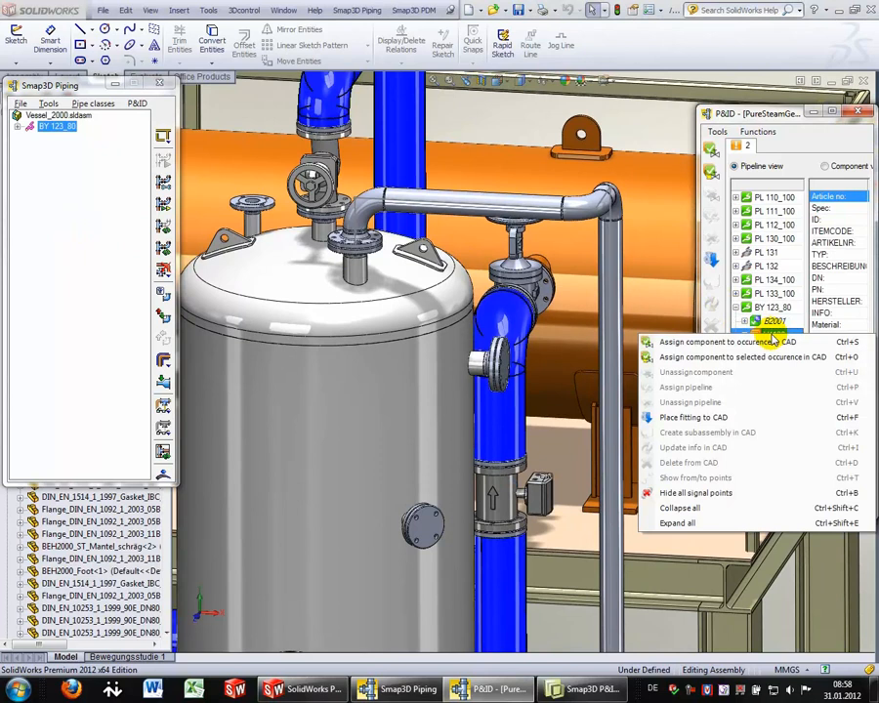
{"action": "left_click", "coordinate": [721, 417]}
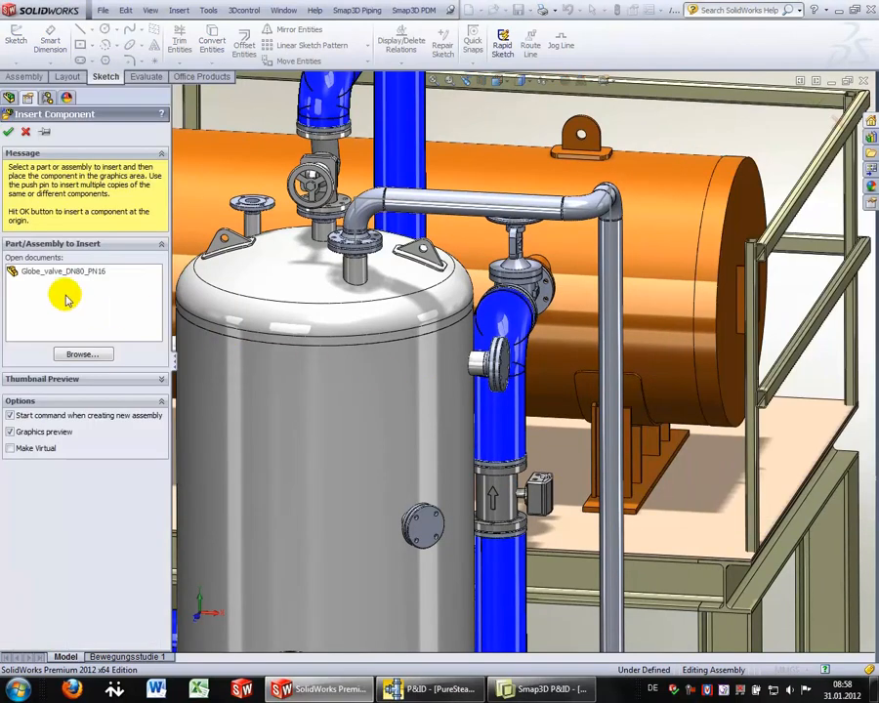
{"action": "left_click", "coordinate": [43, 276]}
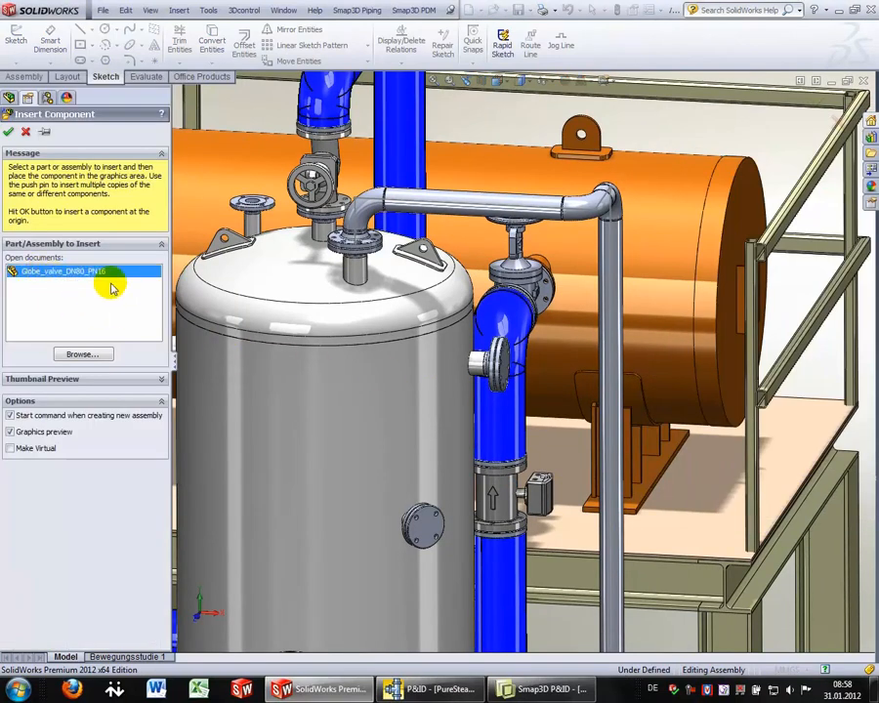
{"action": "middle_click_drag", "start_coordinate": [556, 308], "coordinate": [629, 322]}
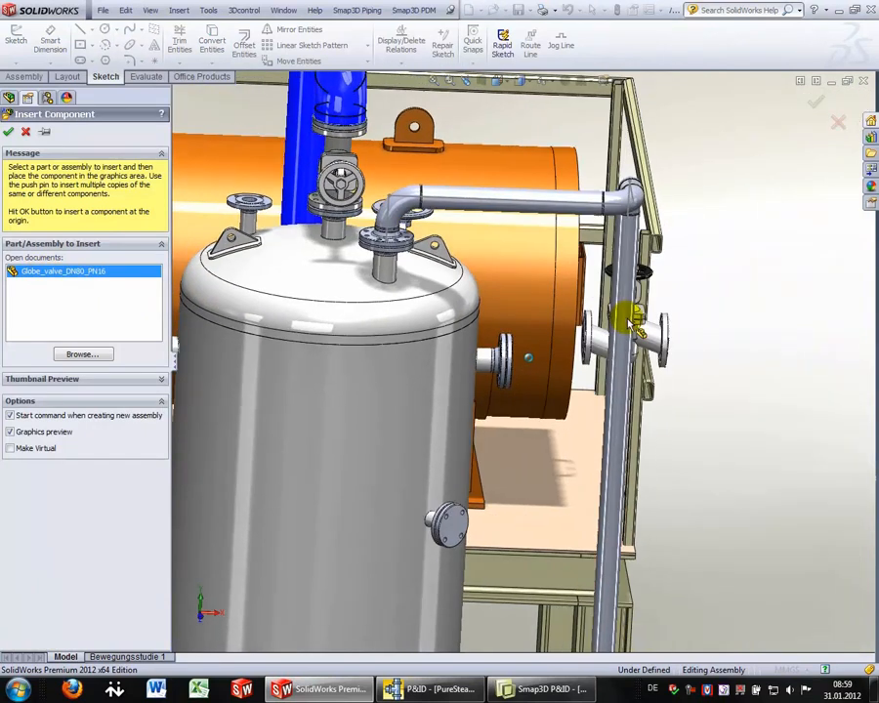
{"action": "scroll", "coordinate": [630, 322], "scroll_direction": "up", "scroll_amount": 6}
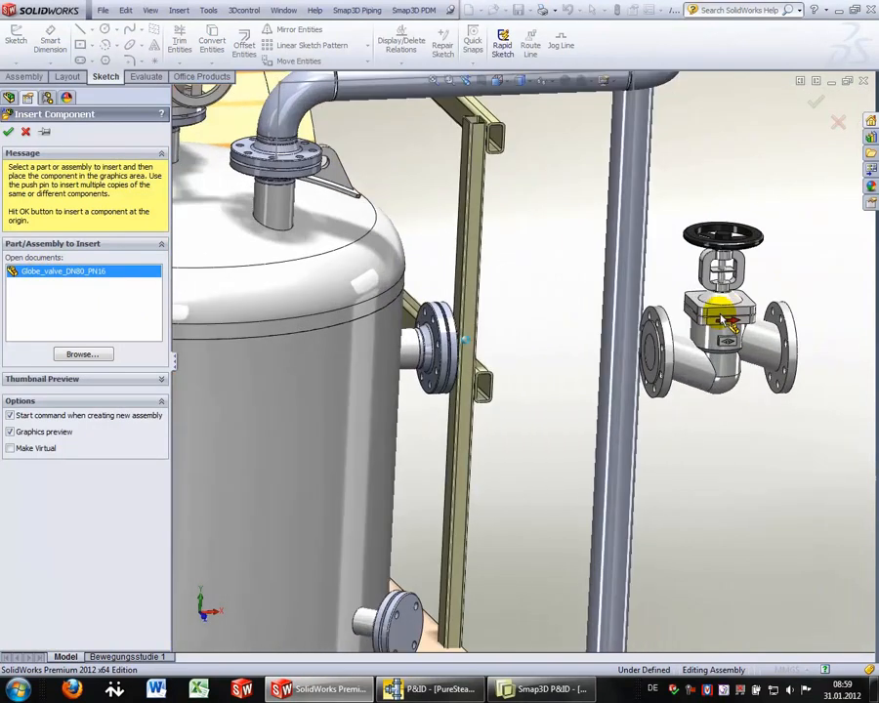
{"action": "left_click", "coordinate": [723, 323]}
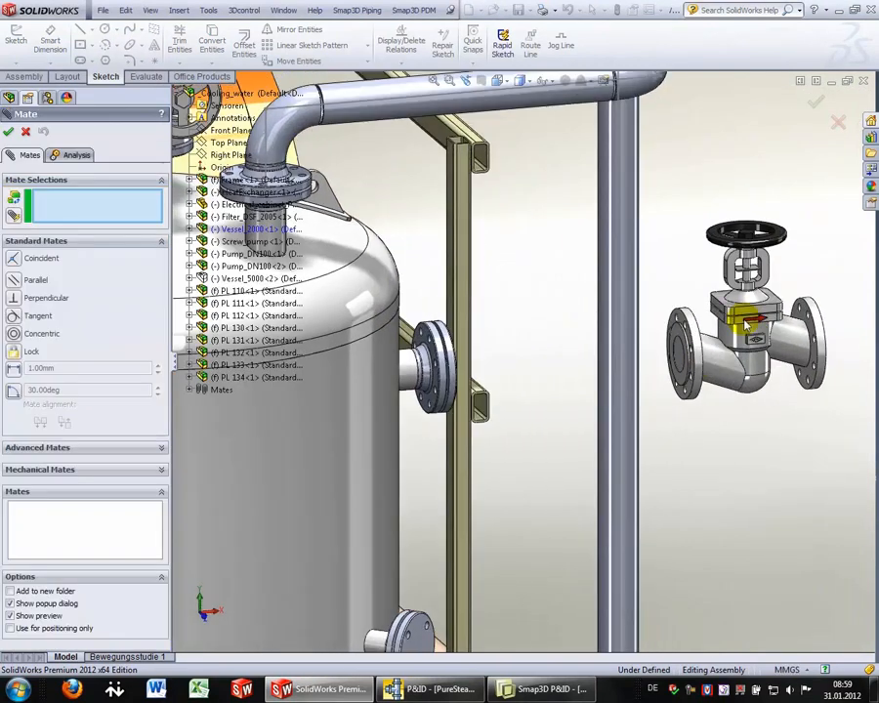
Mate the globe valve's flange concentric with the vertical route line of the bypass pipe
{"action": "left_click", "coordinate": [697, 367]}
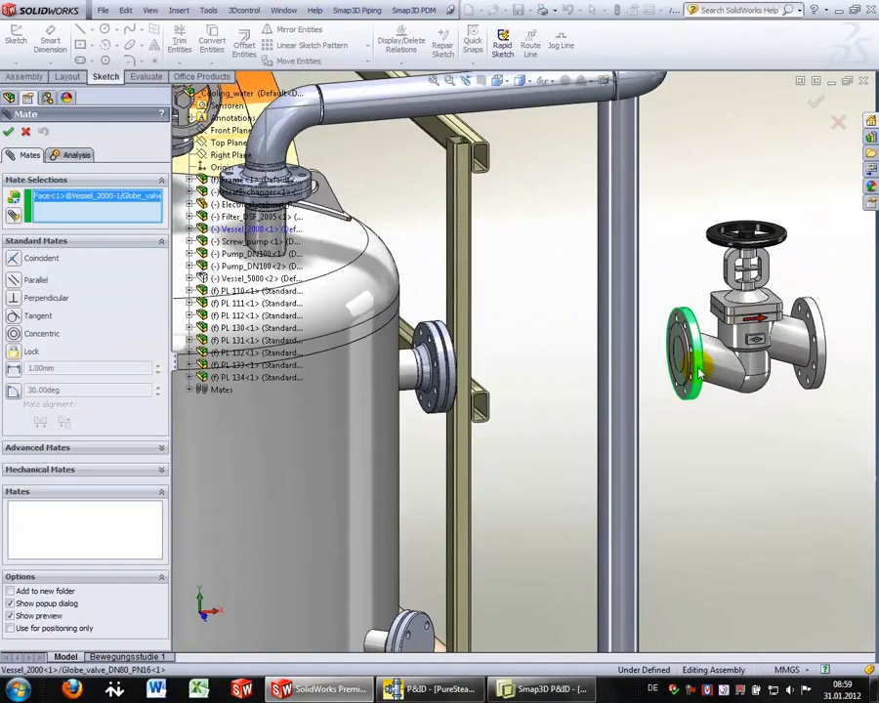
{"action": "left_click", "coordinate": [619, 357]}
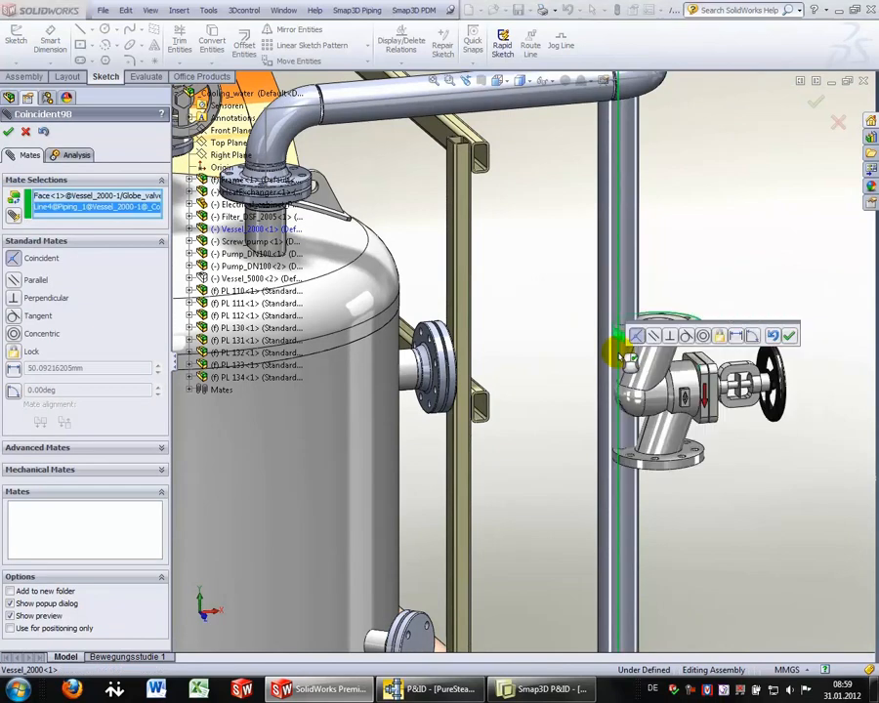
{"action": "left_click", "coordinate": [698, 337]}
{"action": "left_click", "coordinate": [807, 336]}
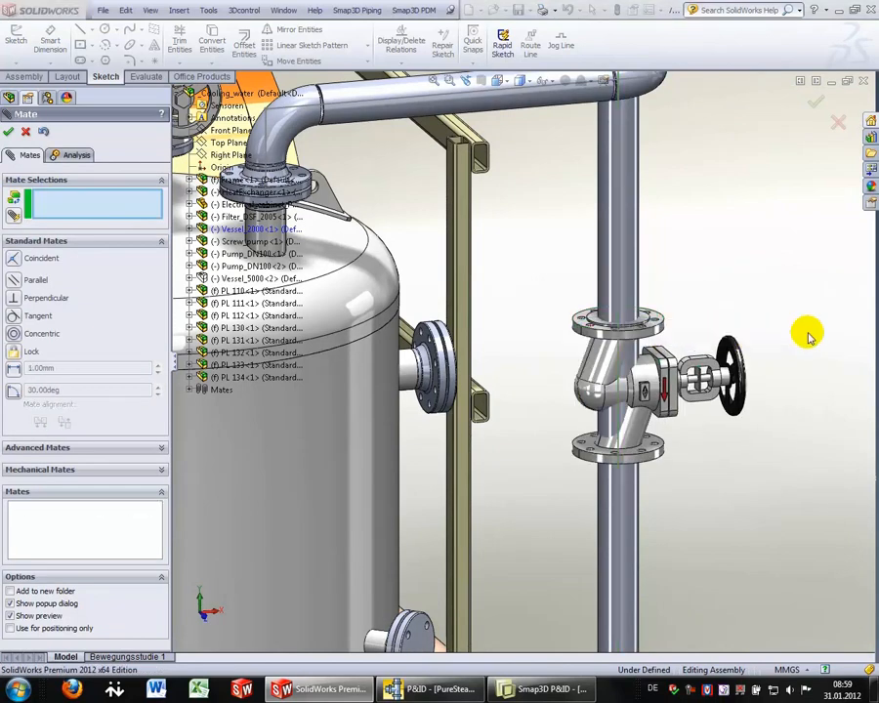
Mate the valve's upper flange face 600 mm from the route's upper corner point and recalculate pipeline BY 123_80
{"action": "left_click", "coordinate": [593, 323]}
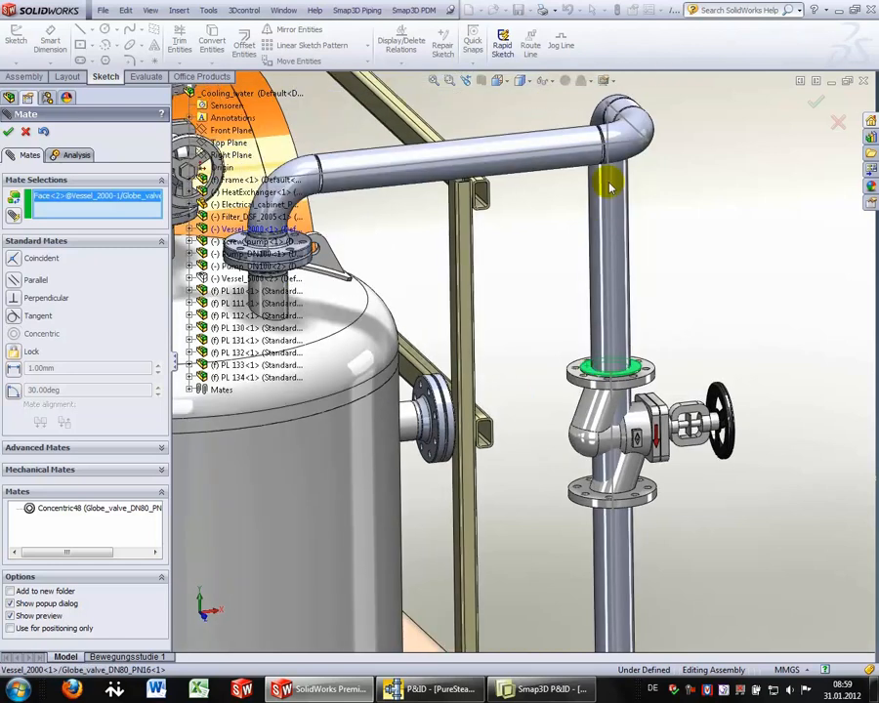
{"action": "left_click", "coordinate": [608, 107]}
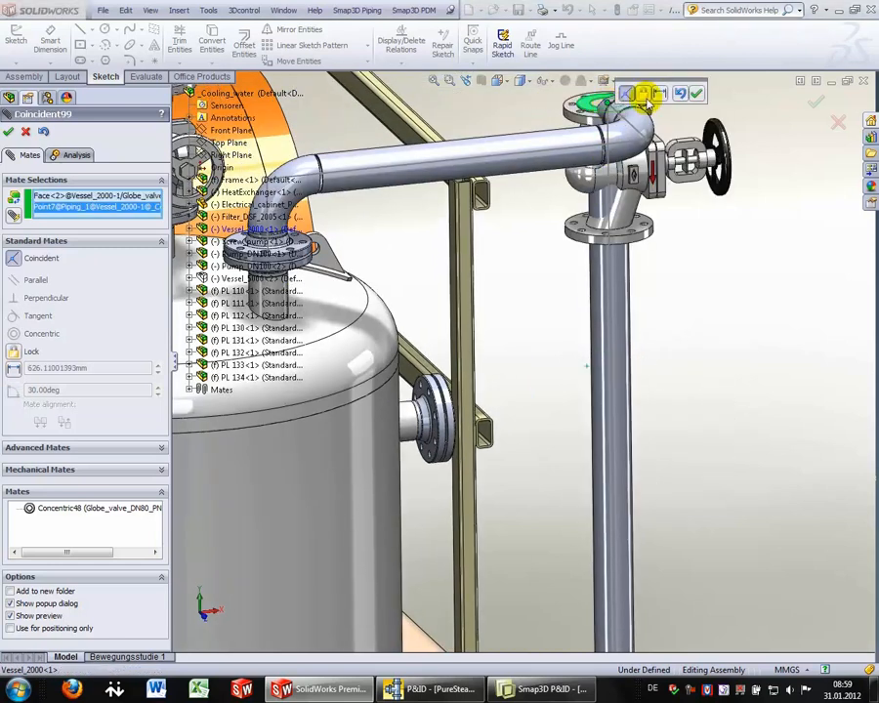
{"action": "left_click", "coordinate": [661, 94]}
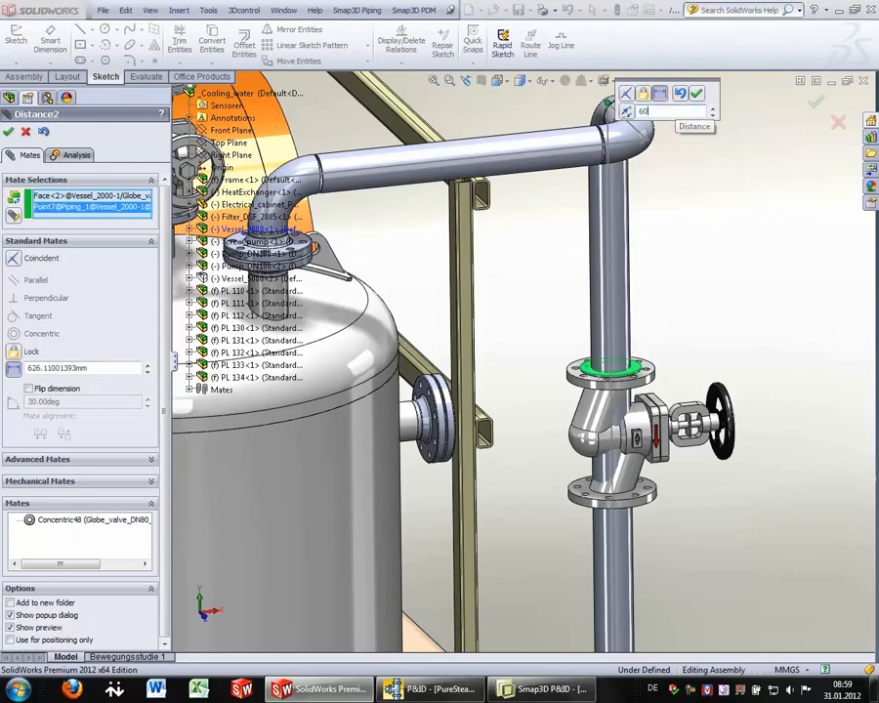
{"action": "type", "text": "600"}
{"action": "key", "text": "Return"}
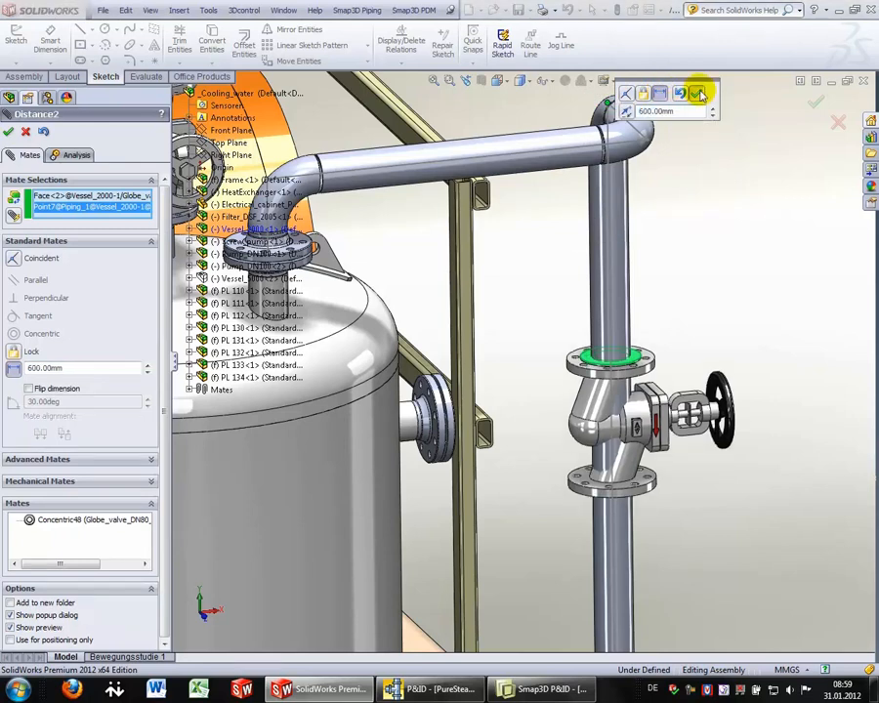
{"action": "left_click", "coordinate": [699, 94]}
{"action": "key", "text": "Return"}
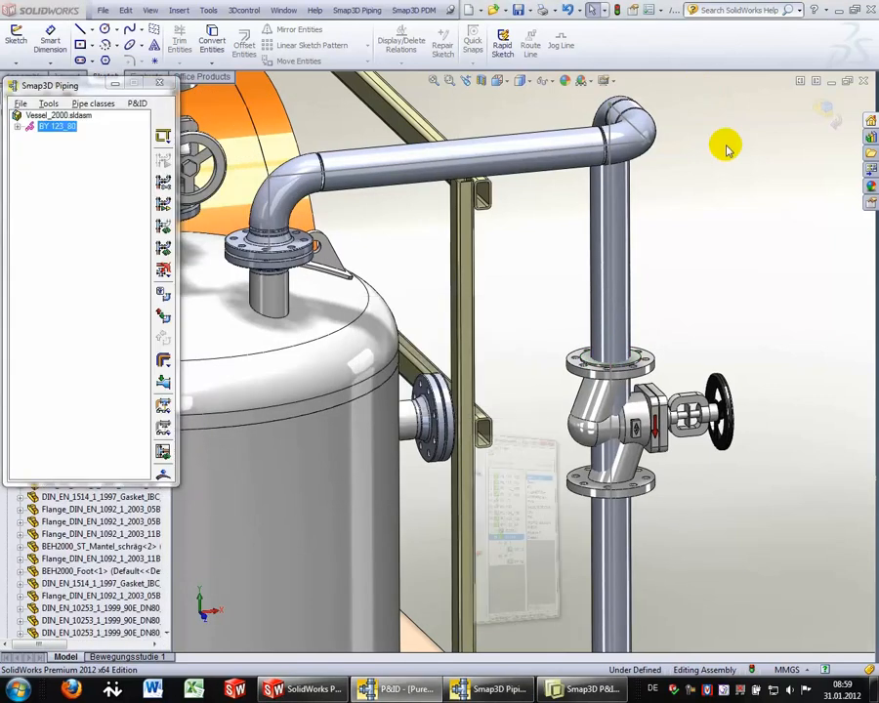
{"action": "left_click", "coordinate": [163, 183]}
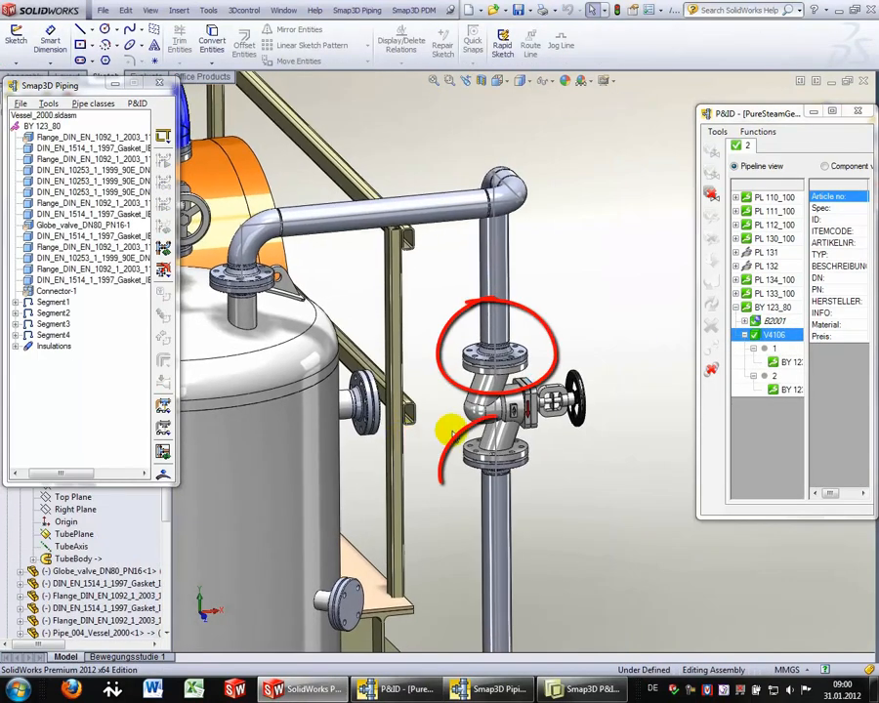
Close the P&ID window and open the Vessel_2000 subassembly in its own window
{"action": "left_click", "coordinate": [861, 111]}
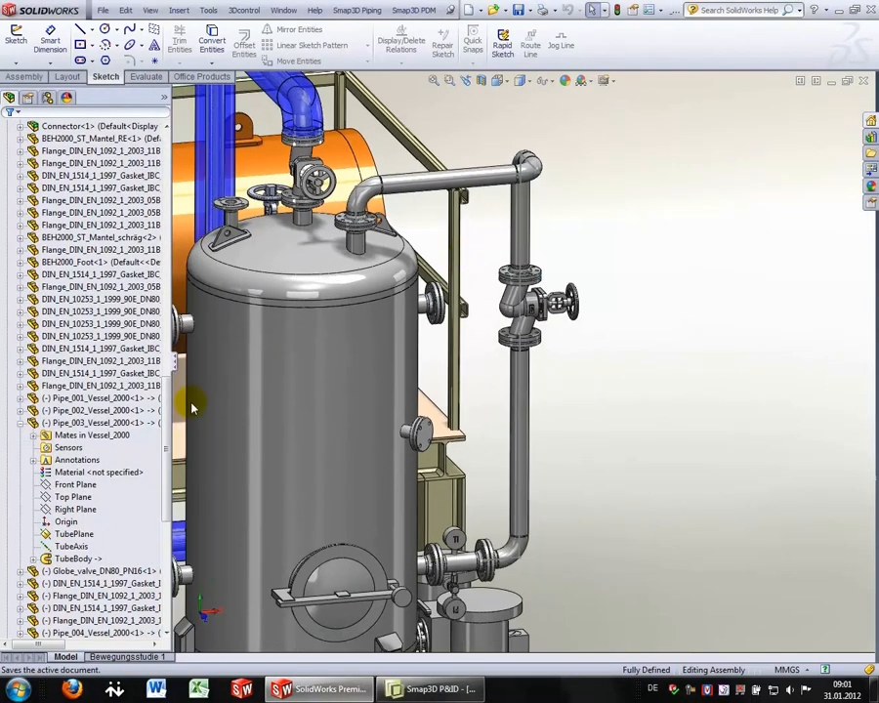
{"action": "left_click_drag", "start_coordinate": [166, 405], "coordinate": [168, 262]}
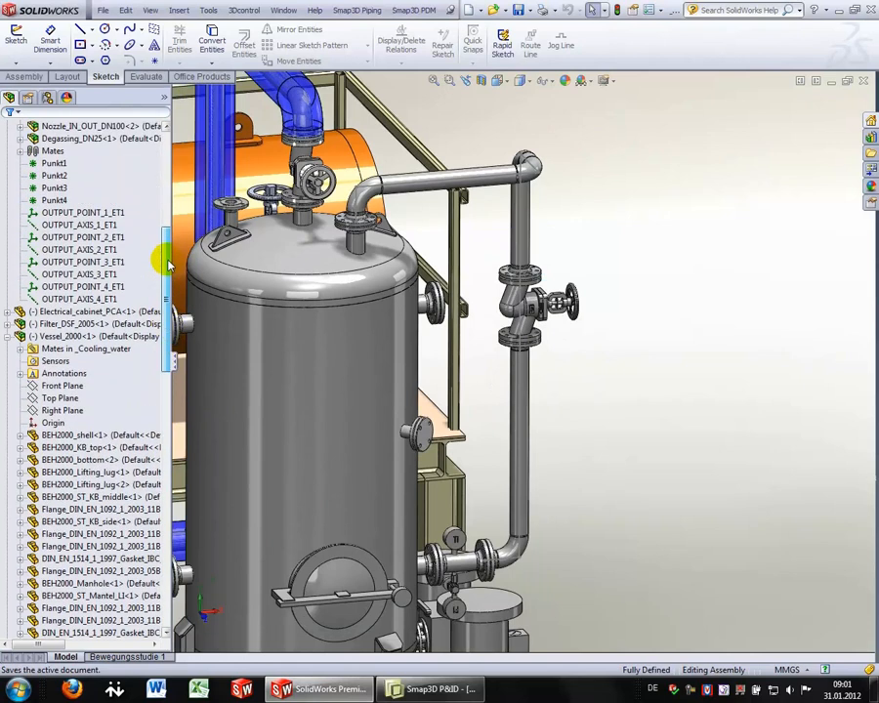
{"action": "left_click", "coordinate": [54, 336]}
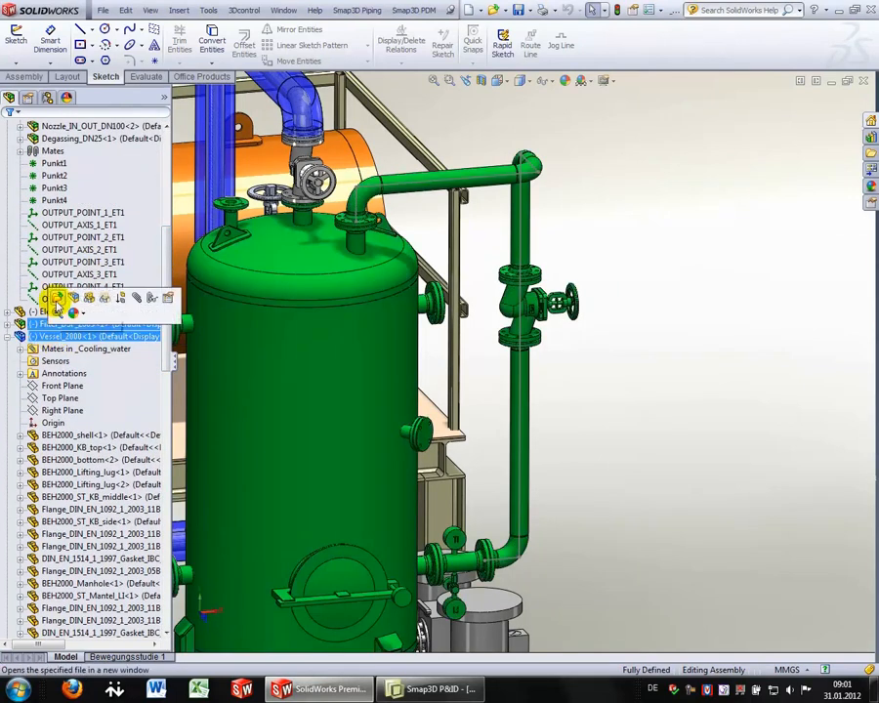
{"action": "left_click", "coordinate": [56, 313]}
{"action": "left_click", "coordinate": [49, 287]}
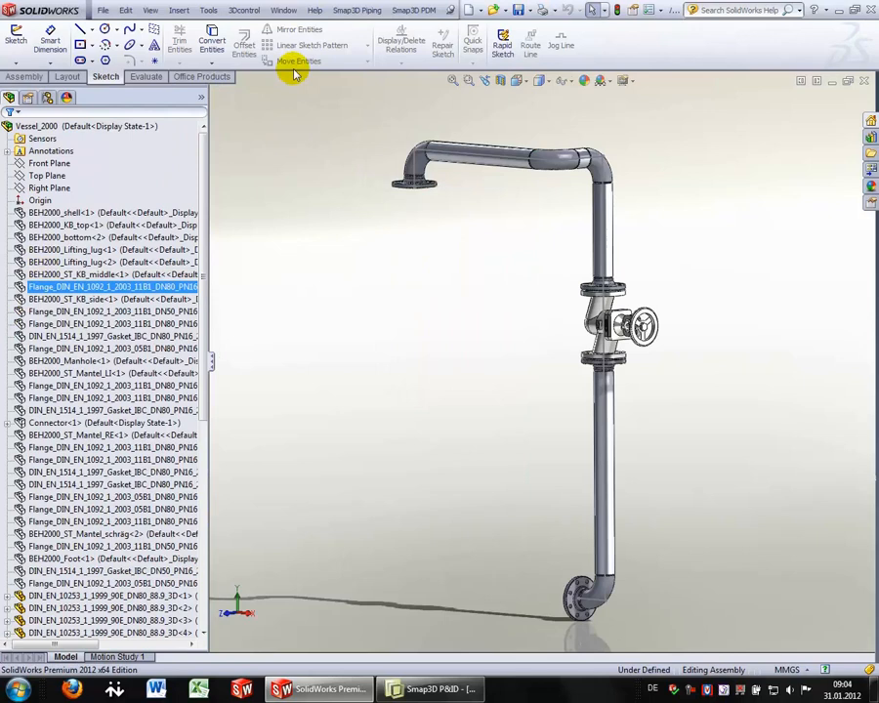
Generate an isometric drawing with Smap3D Isometric from the CAD assembly Vessel_2000.sldasm and open the resulting BY 123_80 drawing
{"action": "left_click", "coordinate": [343, 12]}
{"action": "left_click", "coordinate": [364, 30]}
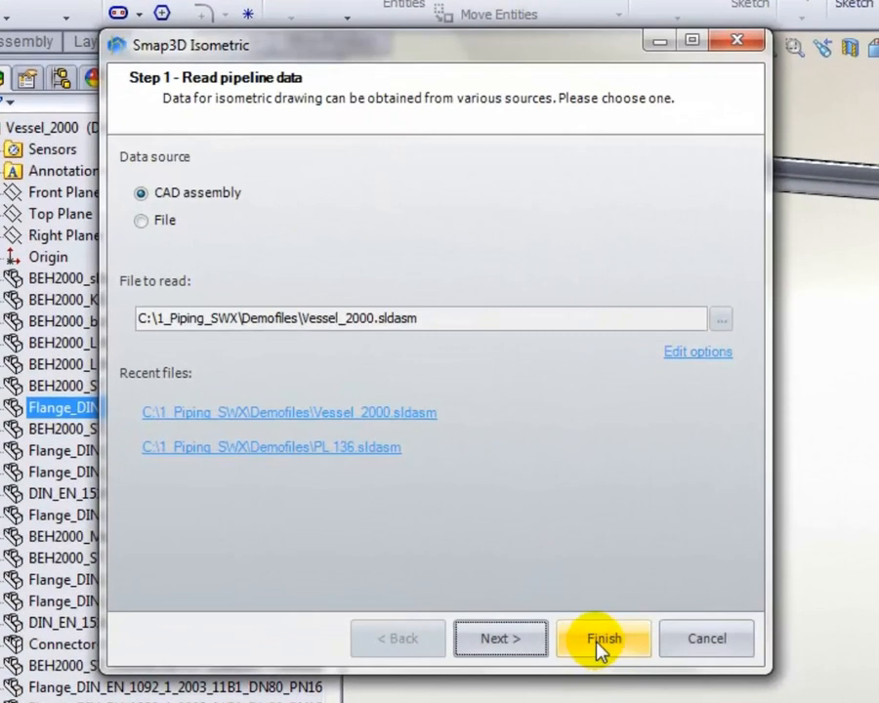
{"action": "left_click", "coordinate": [601, 646]}
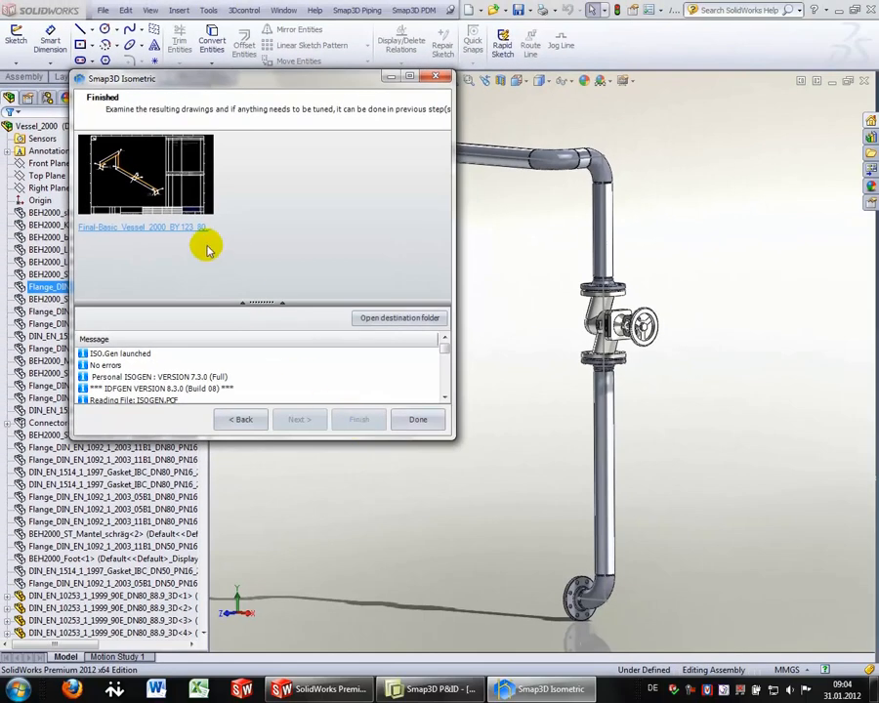
{"action": "double_click", "coordinate": [120, 199]}
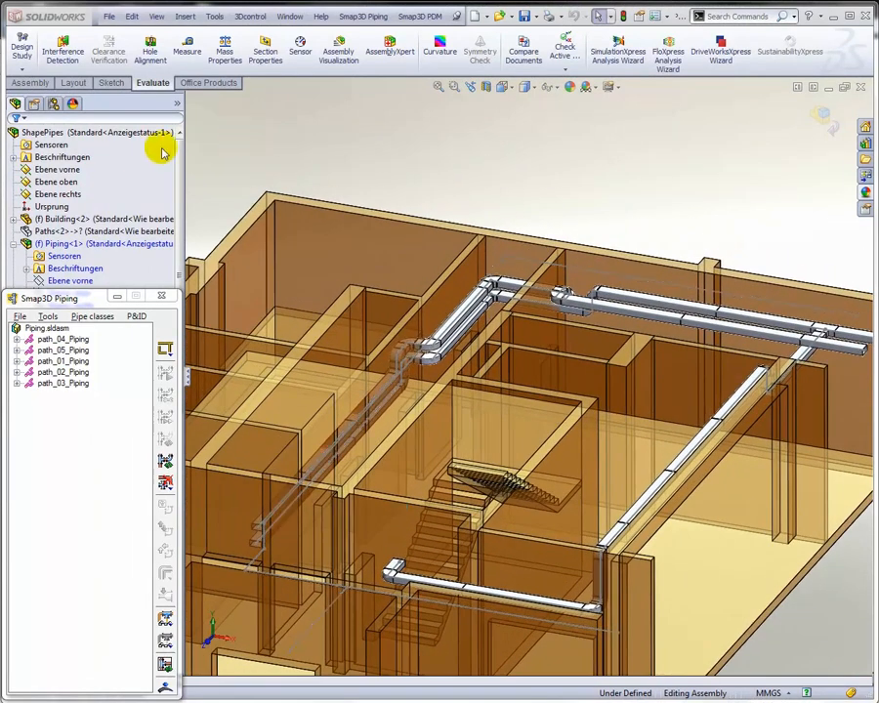
Generate pipelines on path_02_Piping and path_03_Piping of the building's Piping subassembly using the Air Duct pipe class with diameter 400 x 150
{"action": "left_click", "coordinate": [65, 244]}
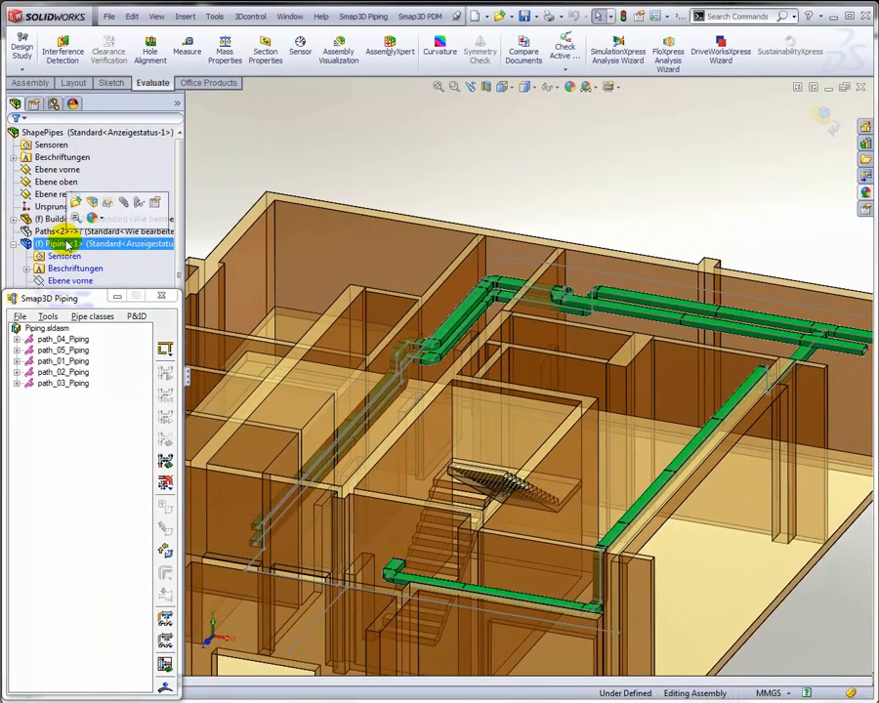
{"action": "scroll", "coordinate": [64, 239], "scroll_direction": "down", "scroll_amount": 5}
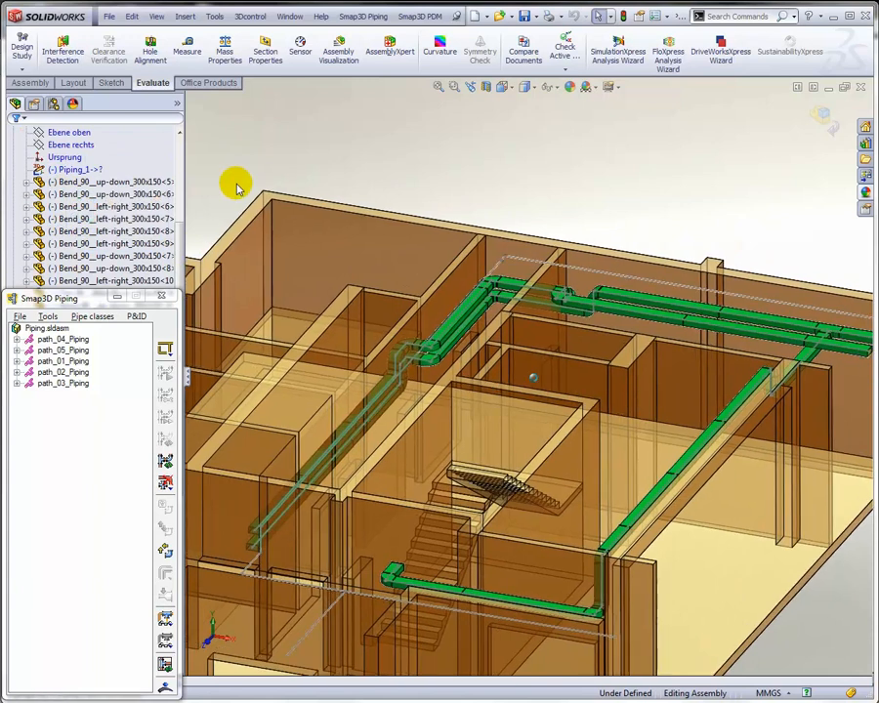
{"action": "left_click", "coordinate": [236, 184]}
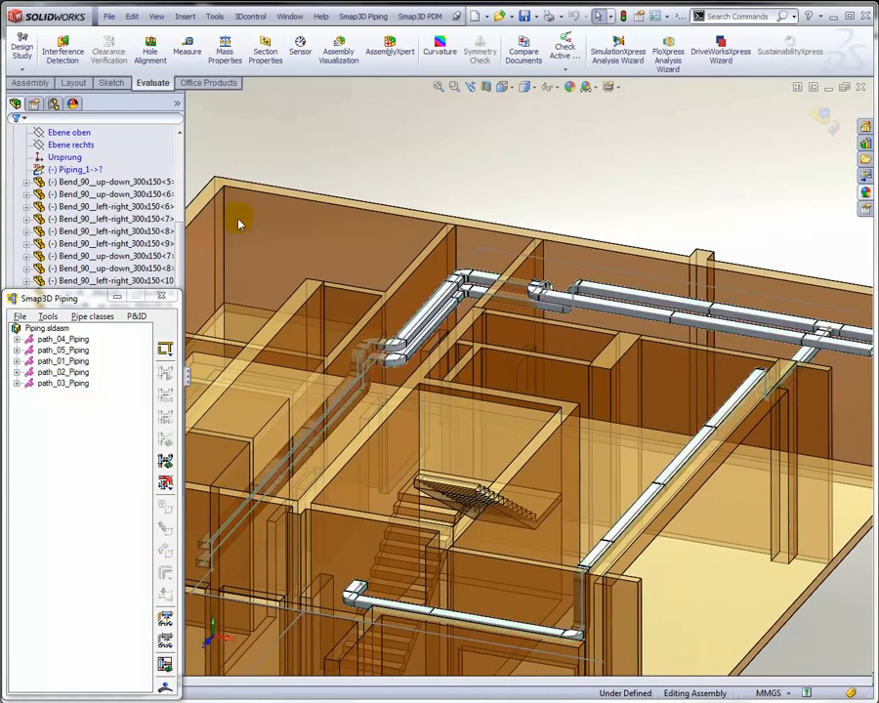
{"action": "left_click", "coordinate": [62, 373]}
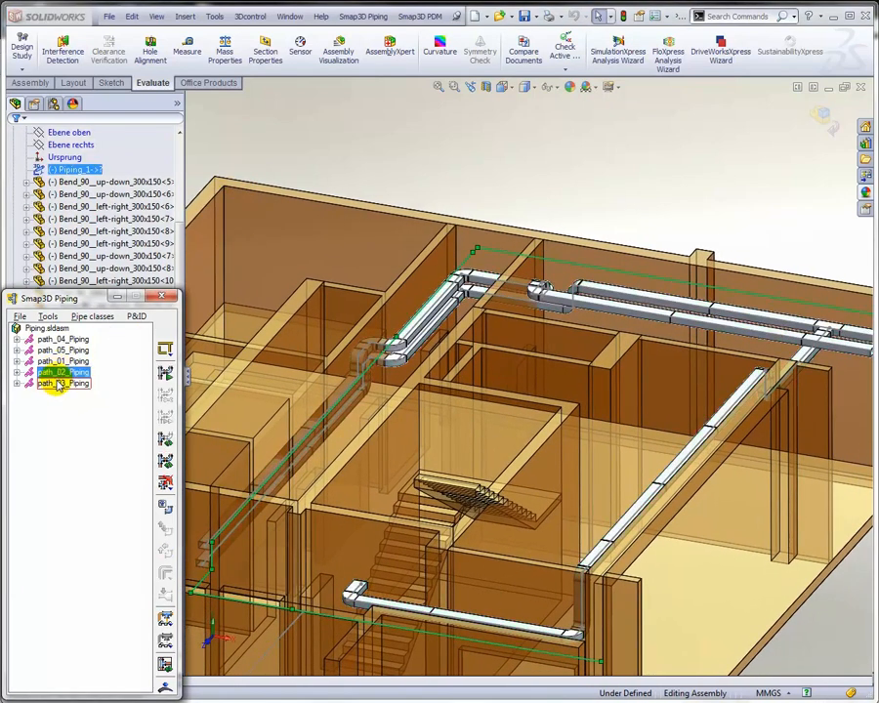
{"action": "left_click", "coordinate": [59, 384], "text": "ctrl"}
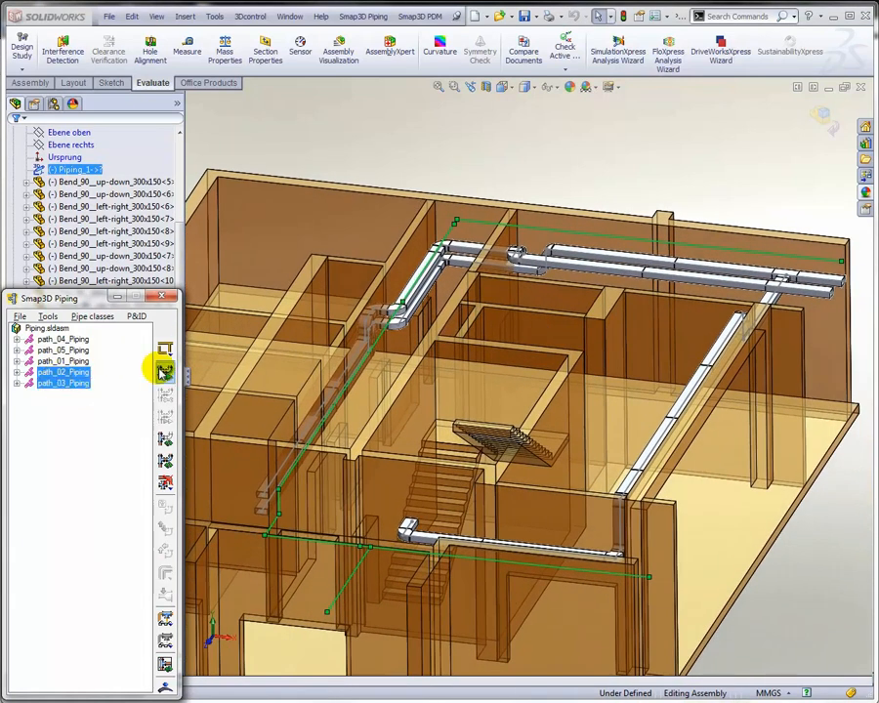
{"action": "left_click", "coordinate": [162, 370]}
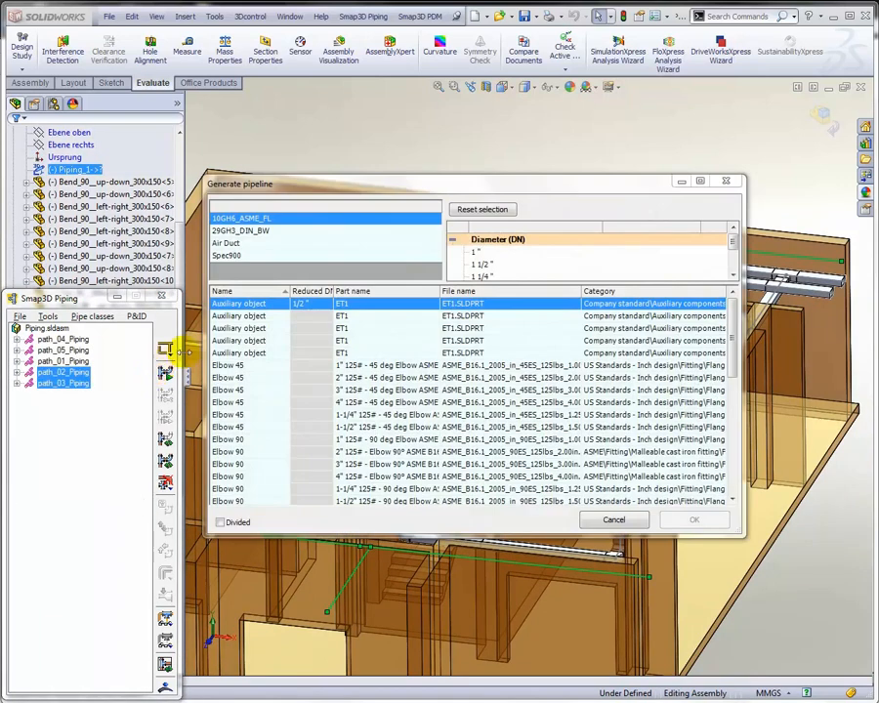
{"action": "left_click", "coordinate": [228, 244]}
{"action": "scroll", "coordinate": [731, 281], "scroll_direction": "down", "scroll_amount": 4}
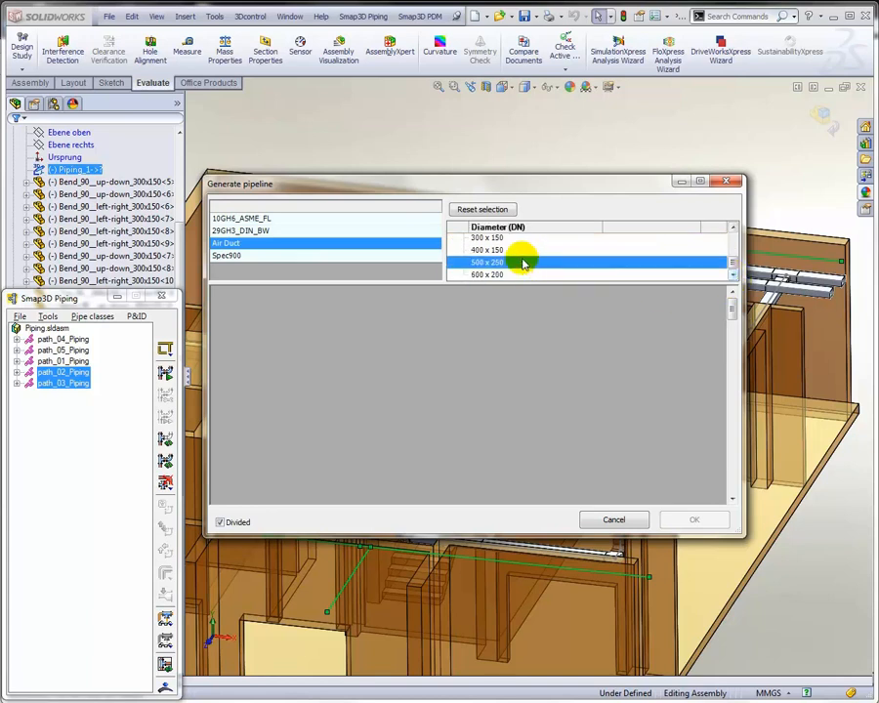
{"action": "left_click", "coordinate": [503, 246]}
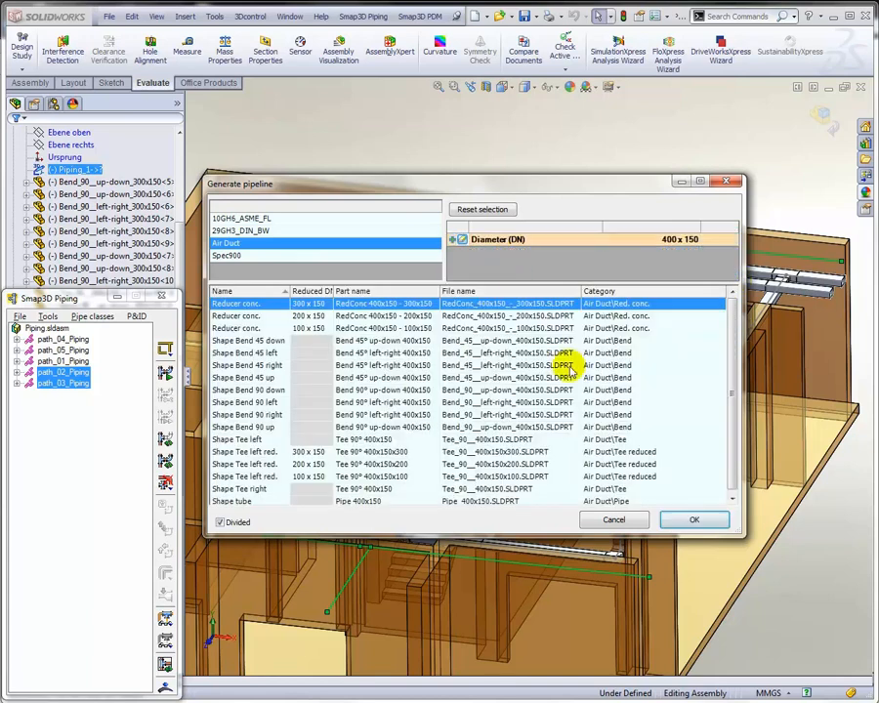
{"action": "left_click", "coordinate": [692, 519]}
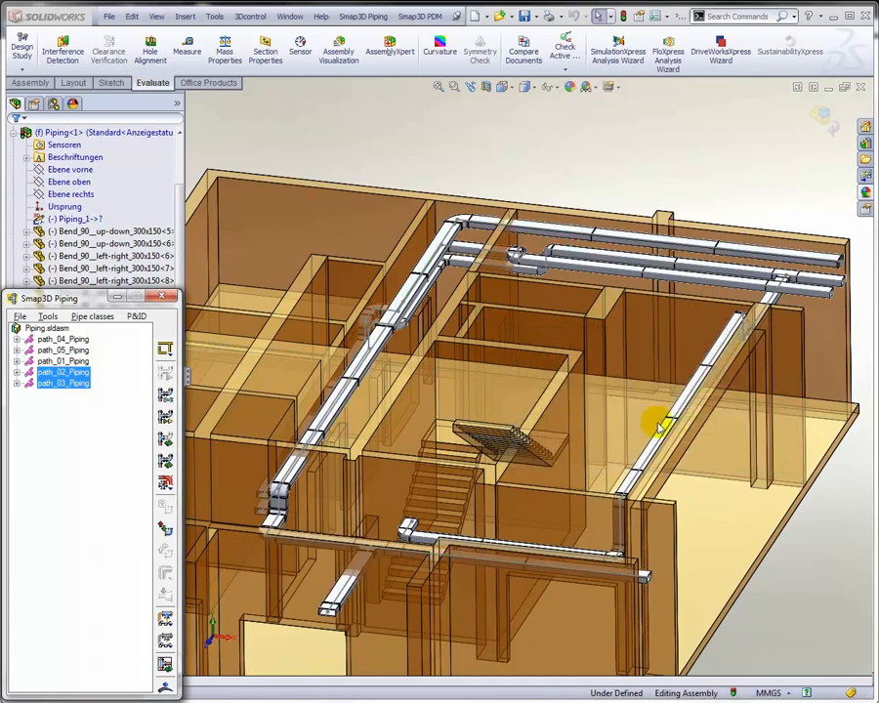
{"action": "left_click", "coordinate": [78, 219]}
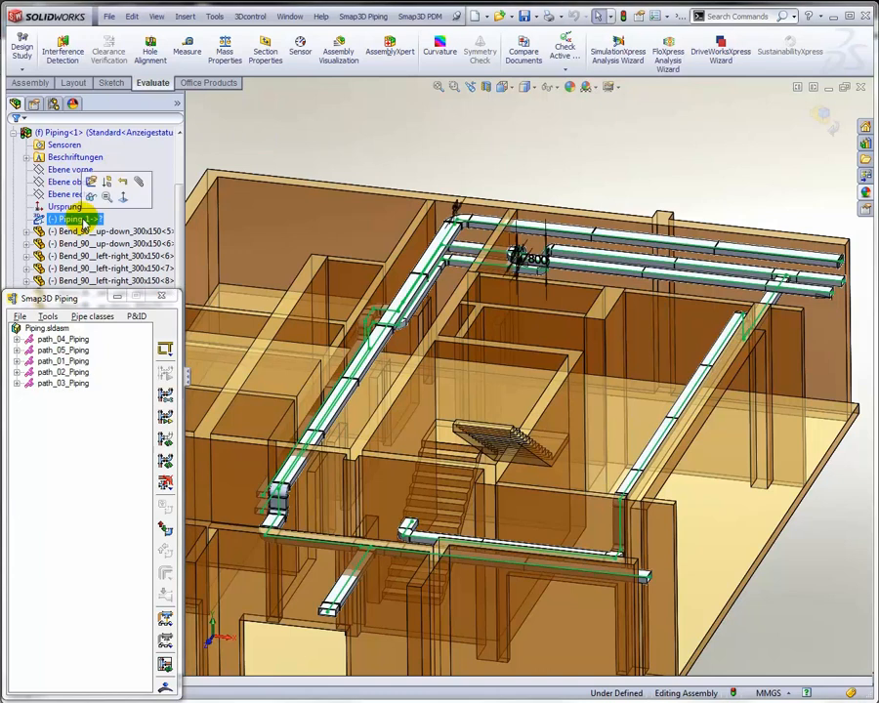
{"action": "left_click", "coordinate": [285, 144]}
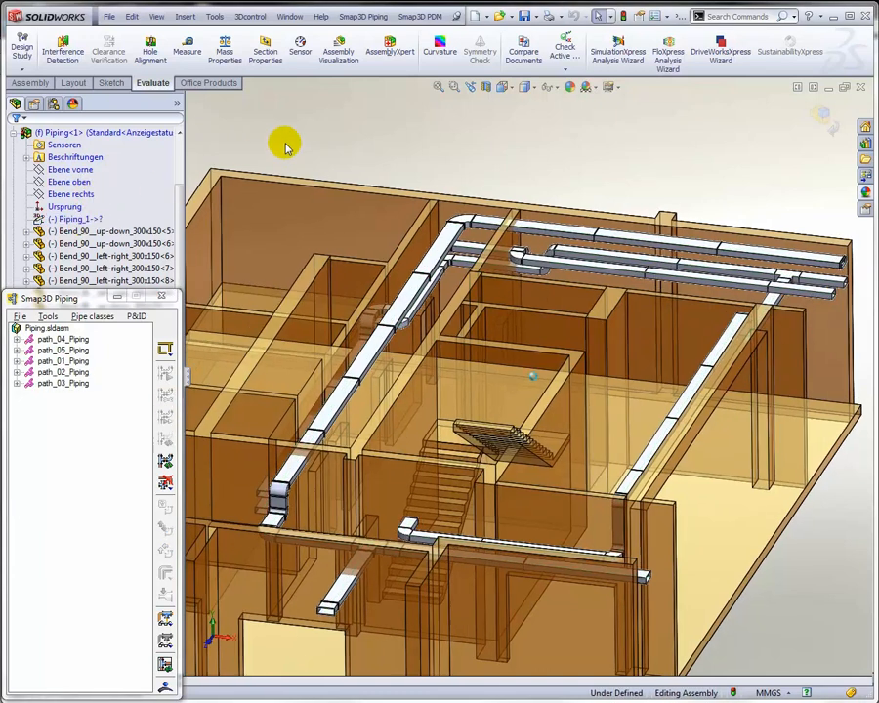